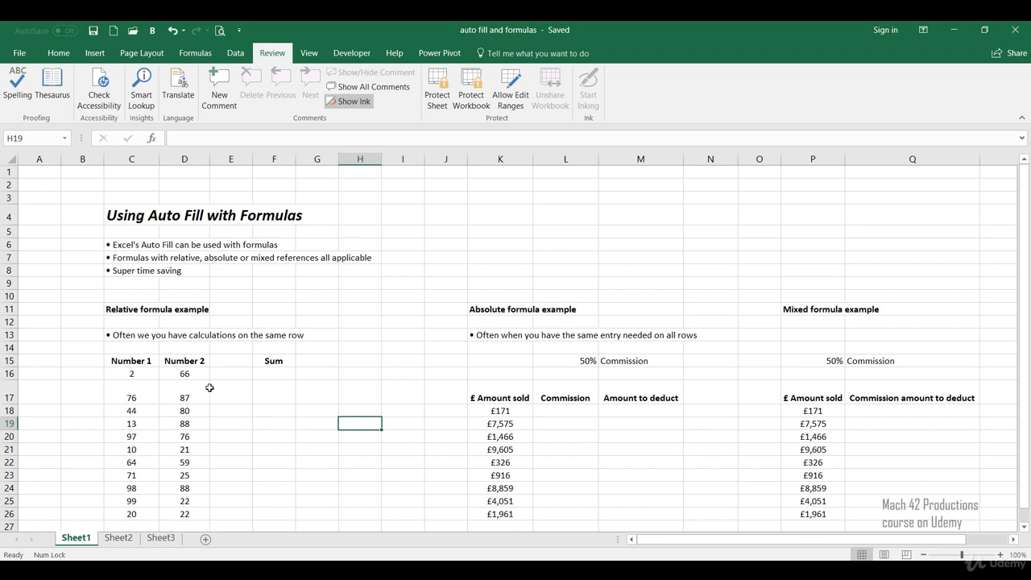
# Enter the relative formula =SUM(C16:D16) in cell F16 to add Number 1 and Number 2
pyautogui.click(269, 376)
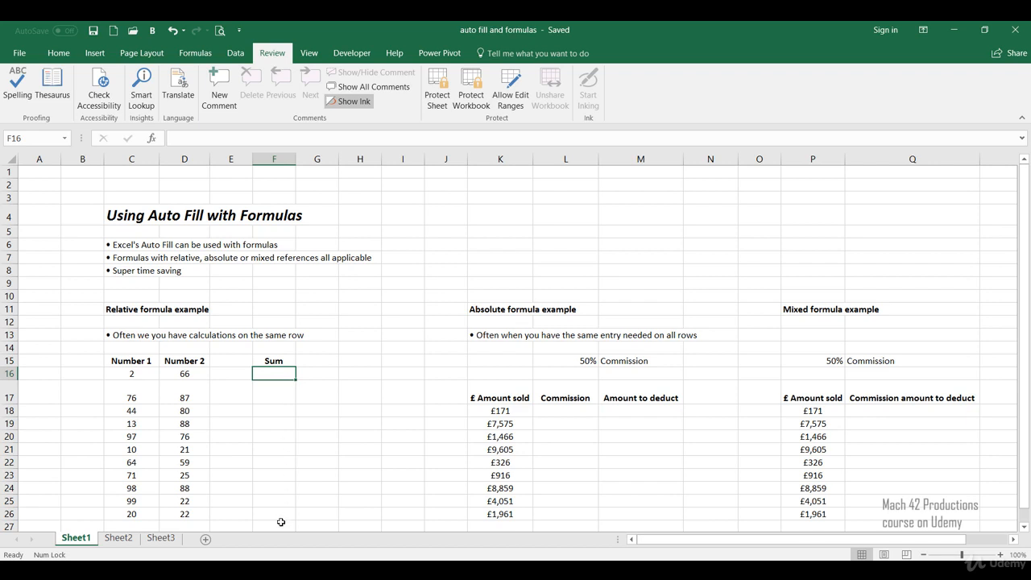
pyautogui.write('=sum(')
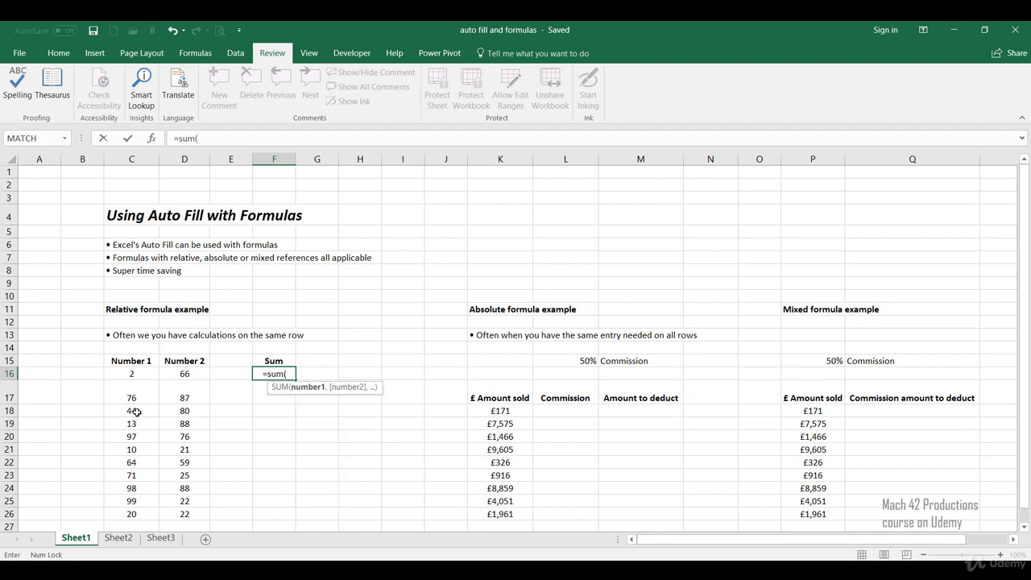
pyautogui.moveTo(147, 372); pyautogui.dragTo(166, 367)
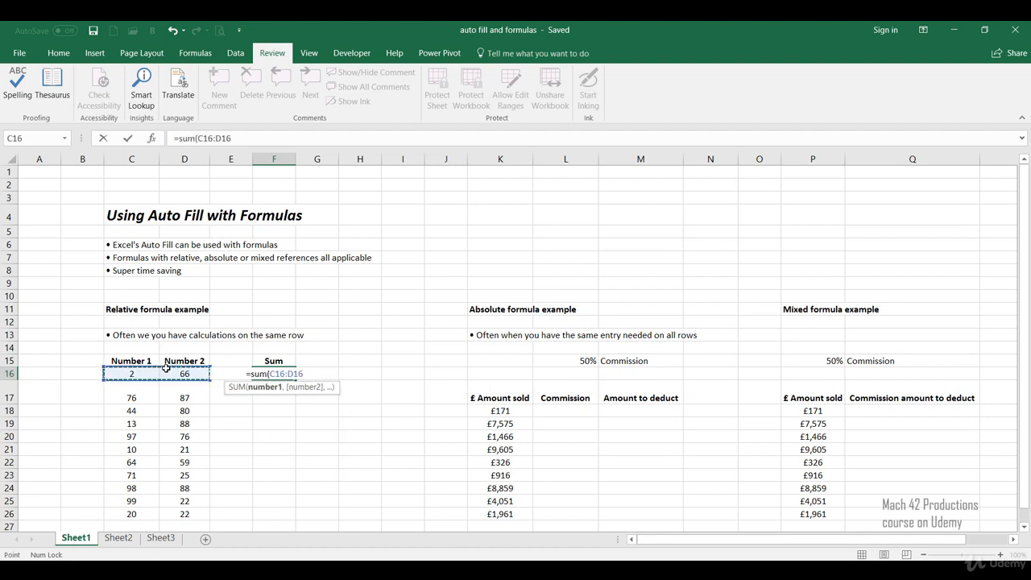
pyautogui.write(')')
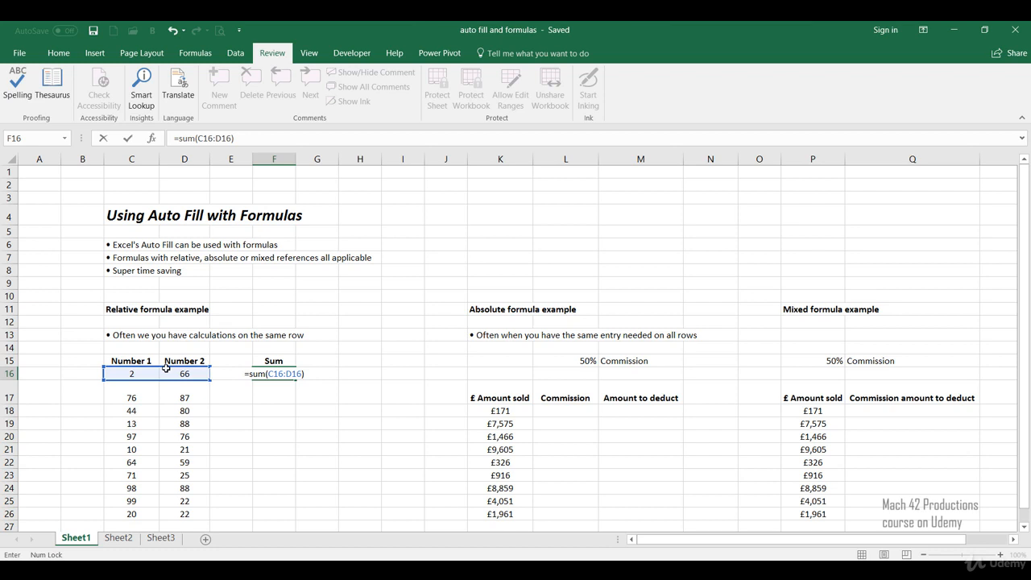
pyautogui.press('Return')
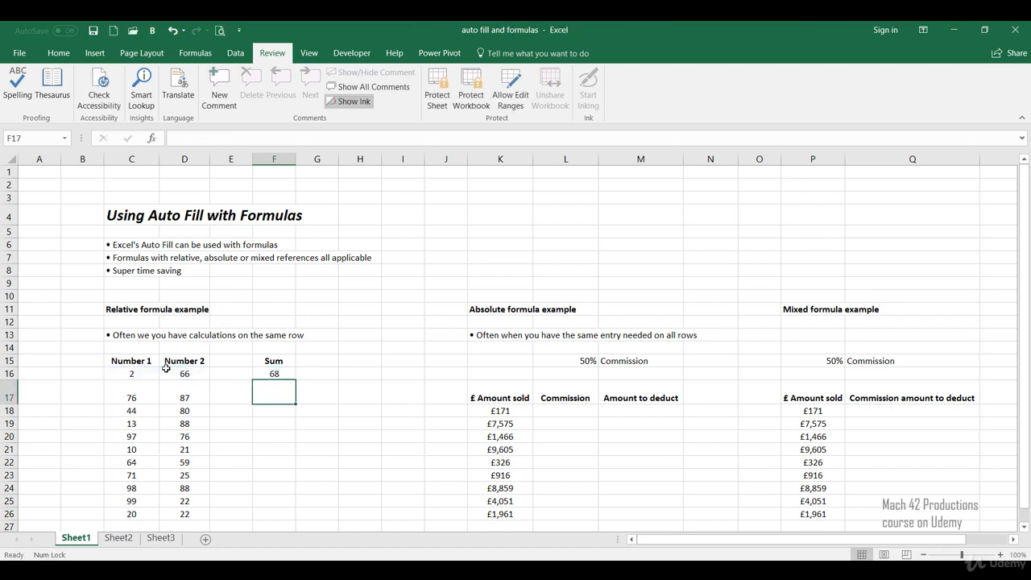
# Auto fill the sum formula from F16 down through F26
pyautogui.click(291, 377)
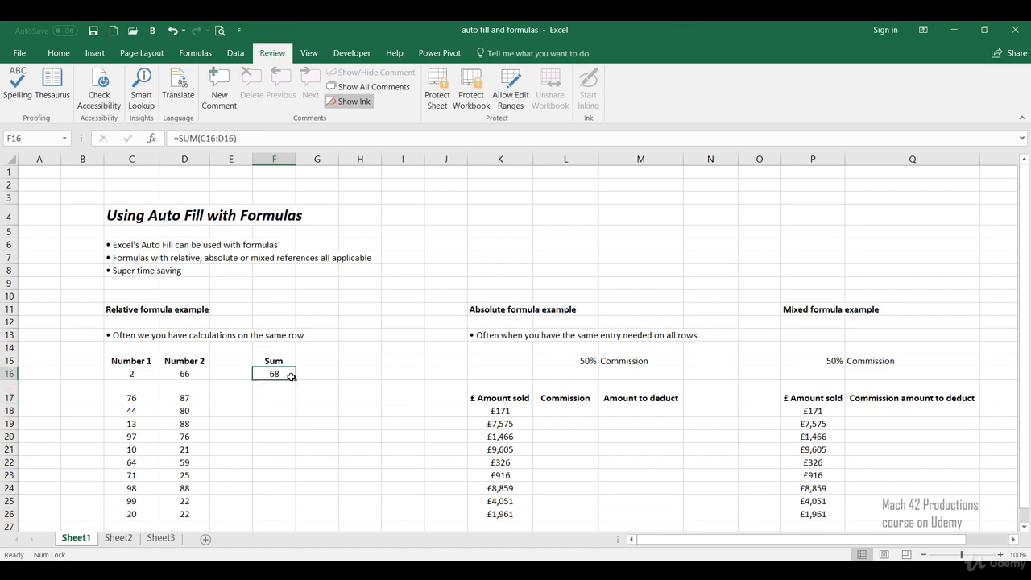
pyautogui.moveTo(291, 377); pyautogui.dragTo(291, 520)
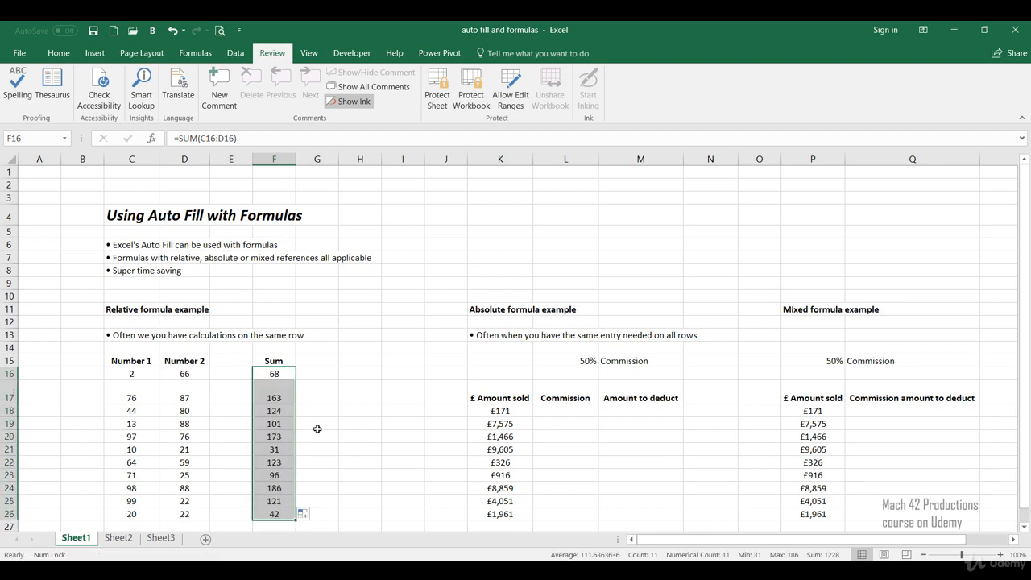
pyautogui.click(344, 423)
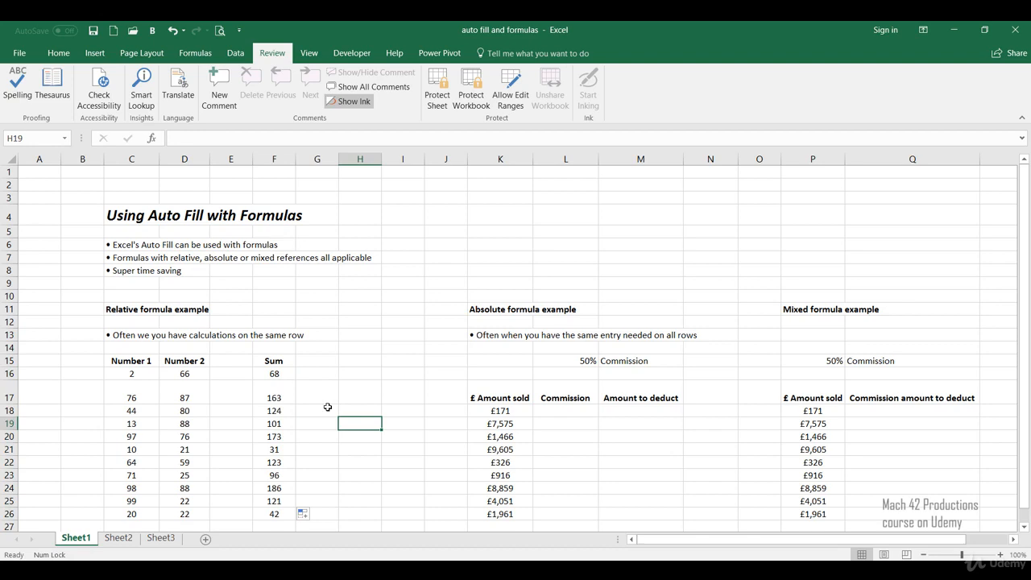
# Examine the filled formulas in the Sum column from F17 downward to see how their row references adjust
pyautogui.click(289, 396)
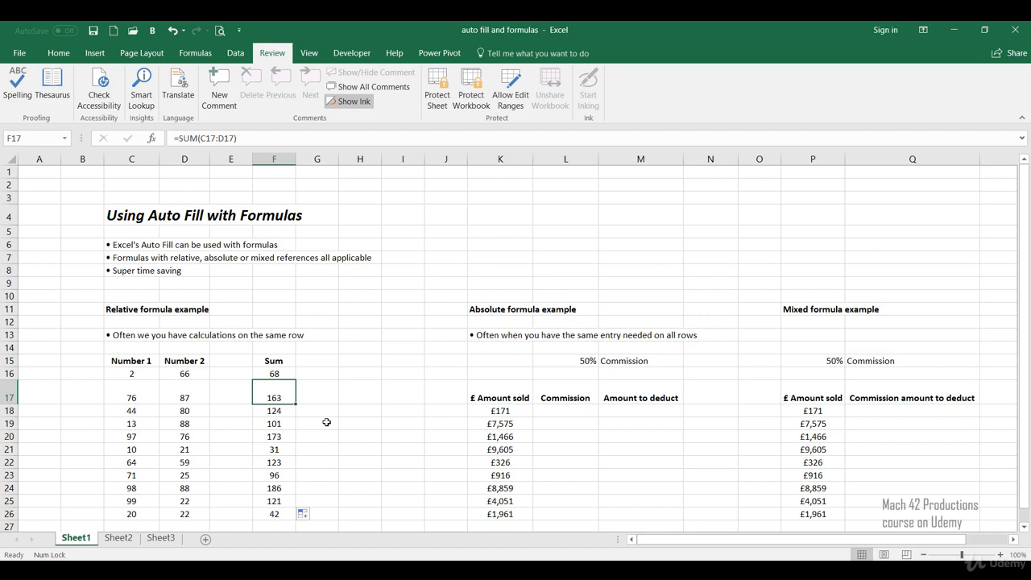
pyautogui.press('Down')
pyautogui.press('Down')
pyautogui.press('Down')
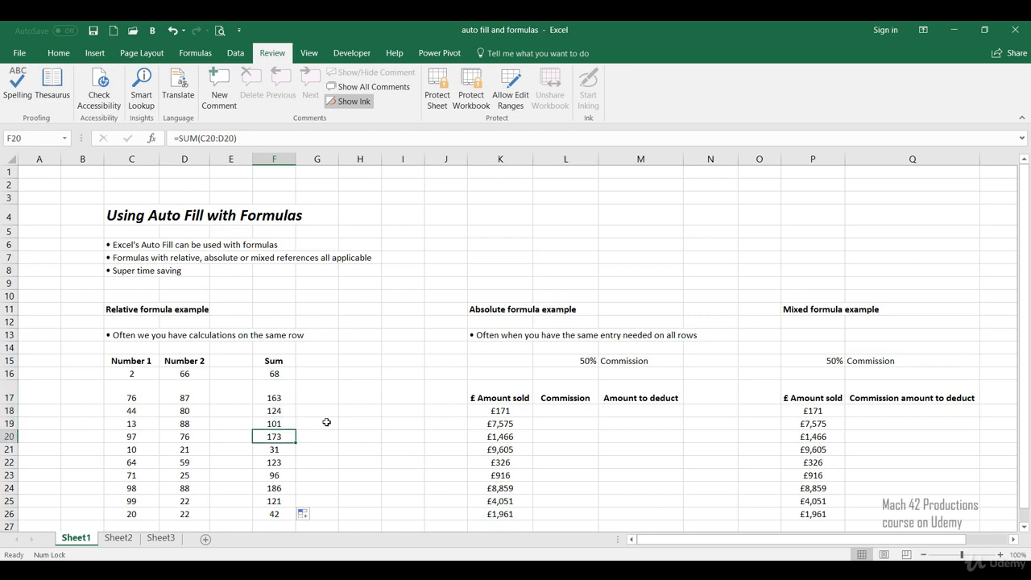
pyautogui.press('Down')
pyautogui.press('Down')
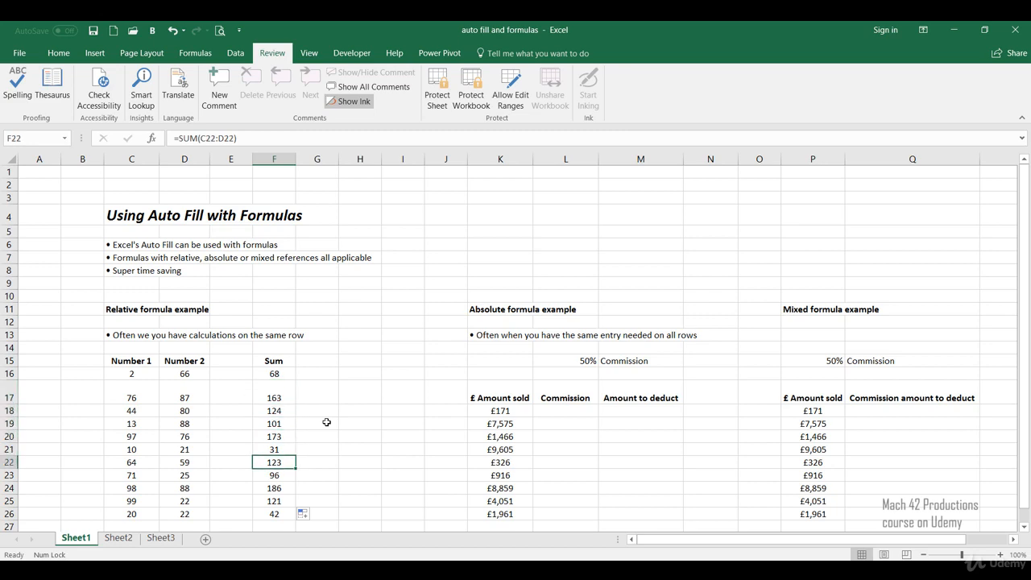
pyautogui.press('Down')
pyautogui.press('Down')
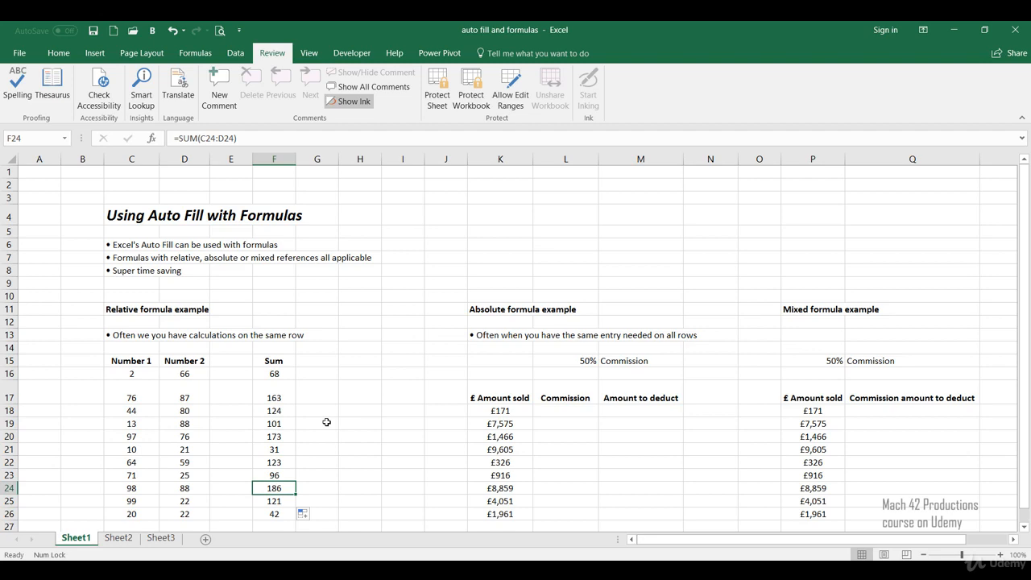
pyautogui.press('Down')
pyautogui.press('Down')
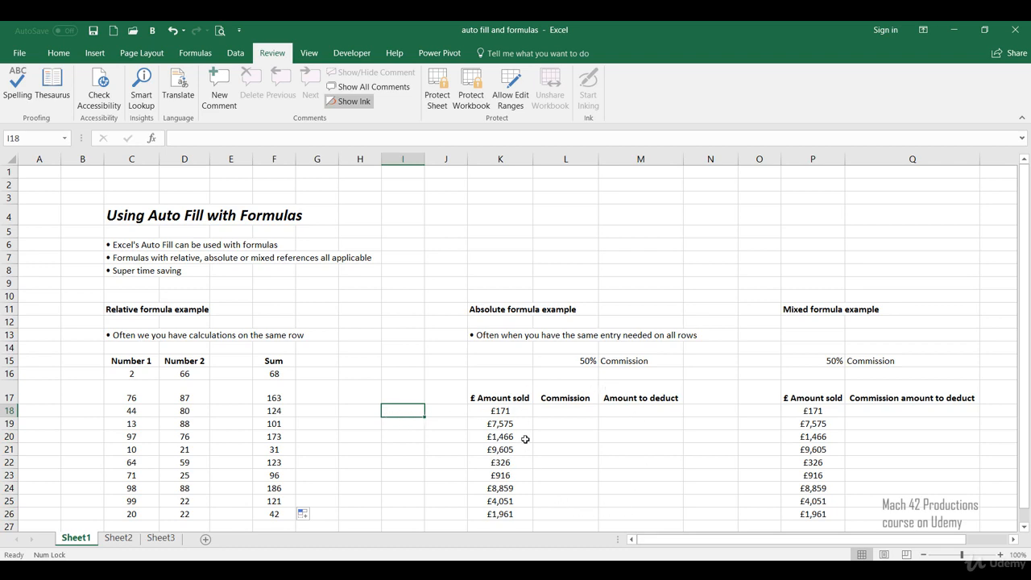
# Enter =$L$15 in cell L18 as an absolute reference to the commission percentage
pyautogui.click(576, 398)
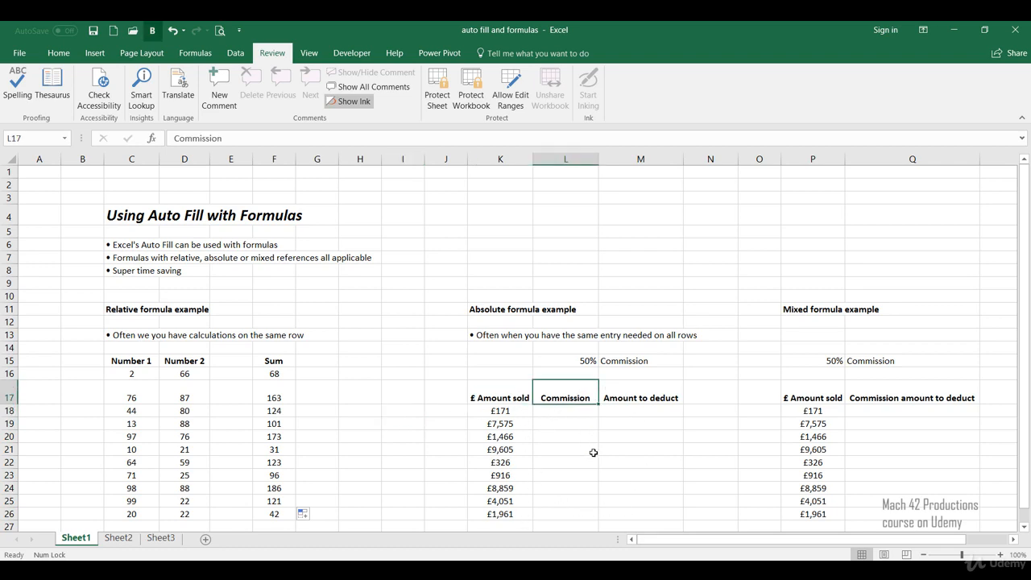
pyautogui.click(625, 399)
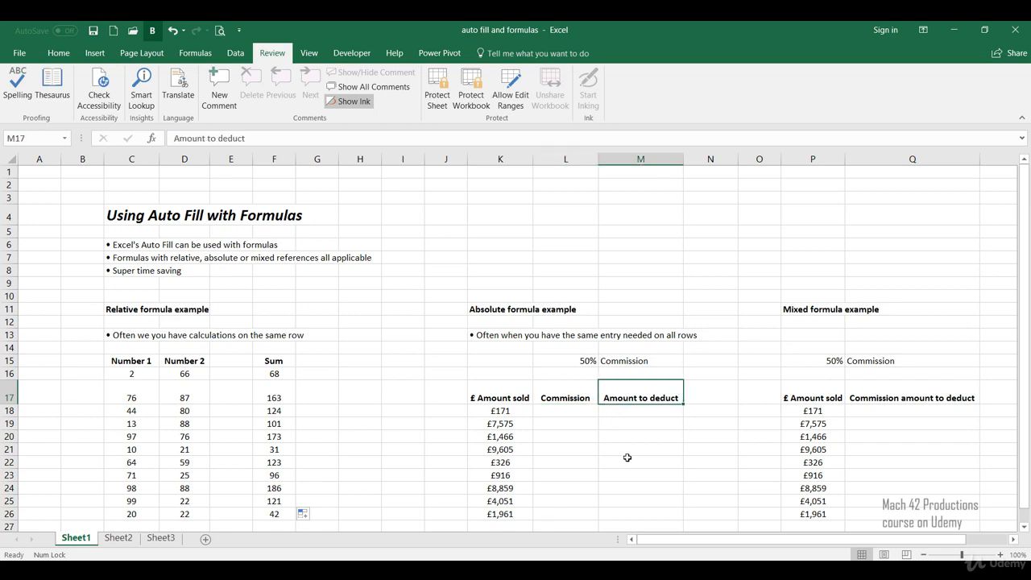
pyautogui.click(581, 363)
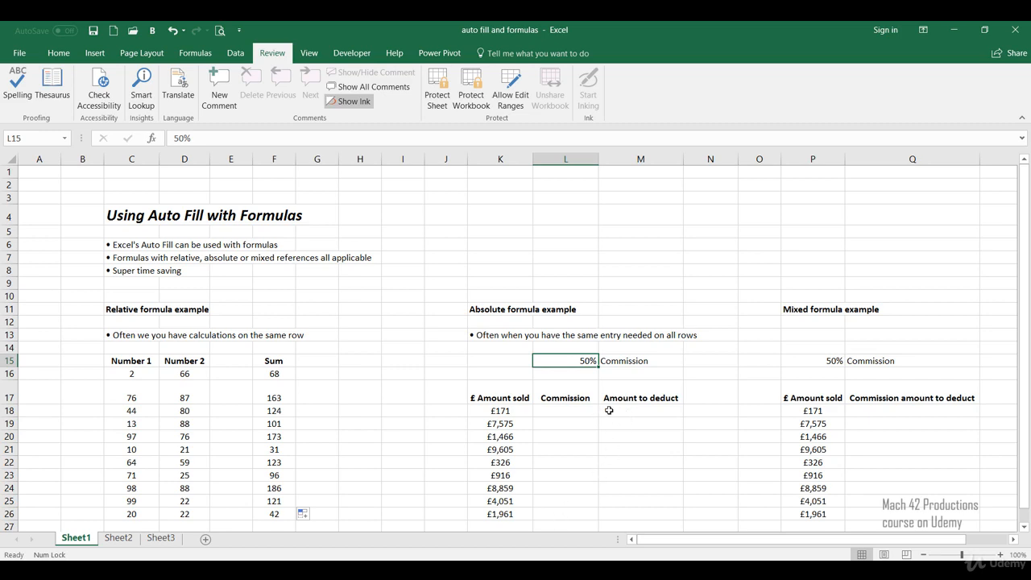
pyautogui.click(576, 410)
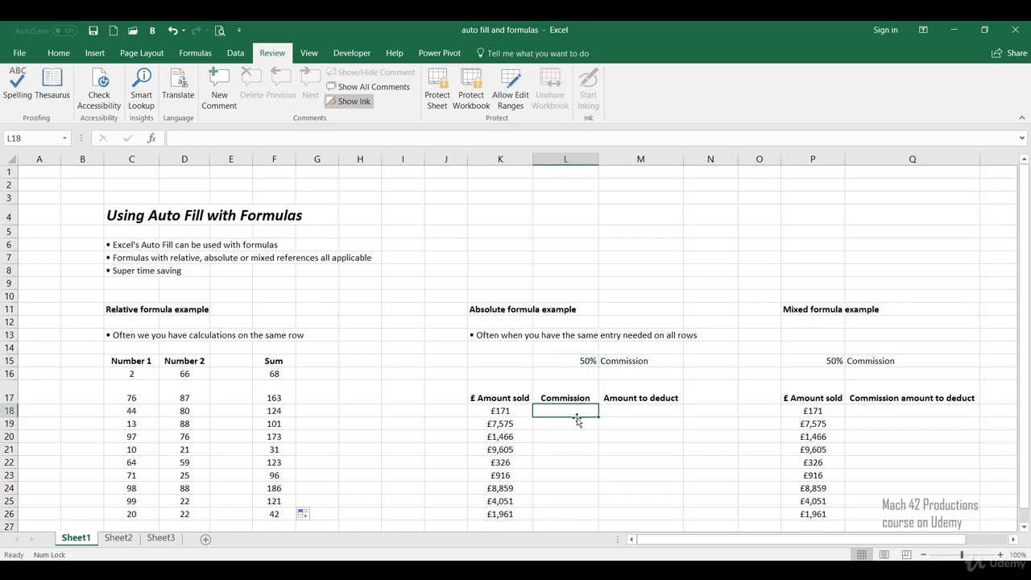
pyautogui.click(500, 412)
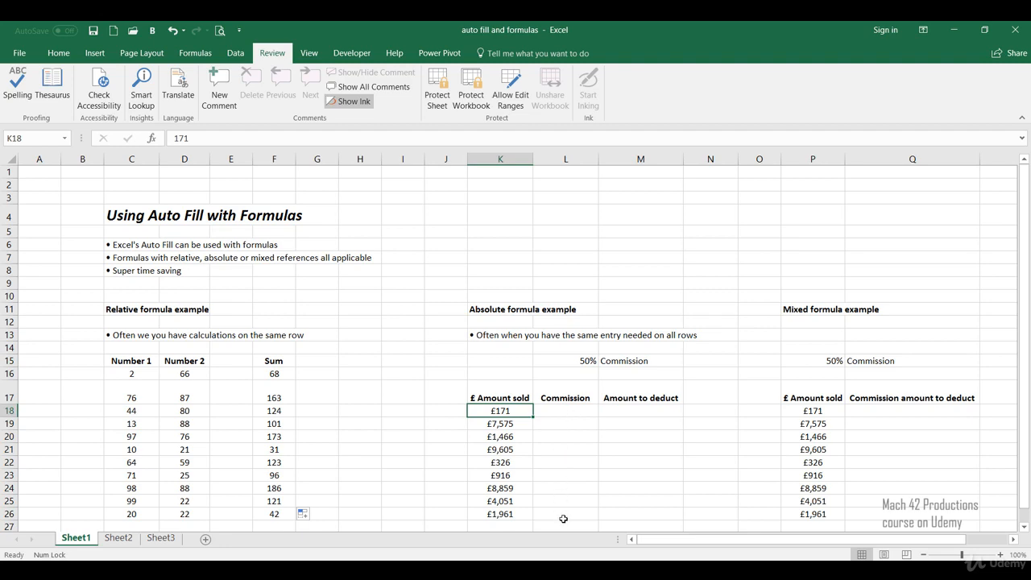
pyautogui.click(567, 412)
pyautogui.write('=')
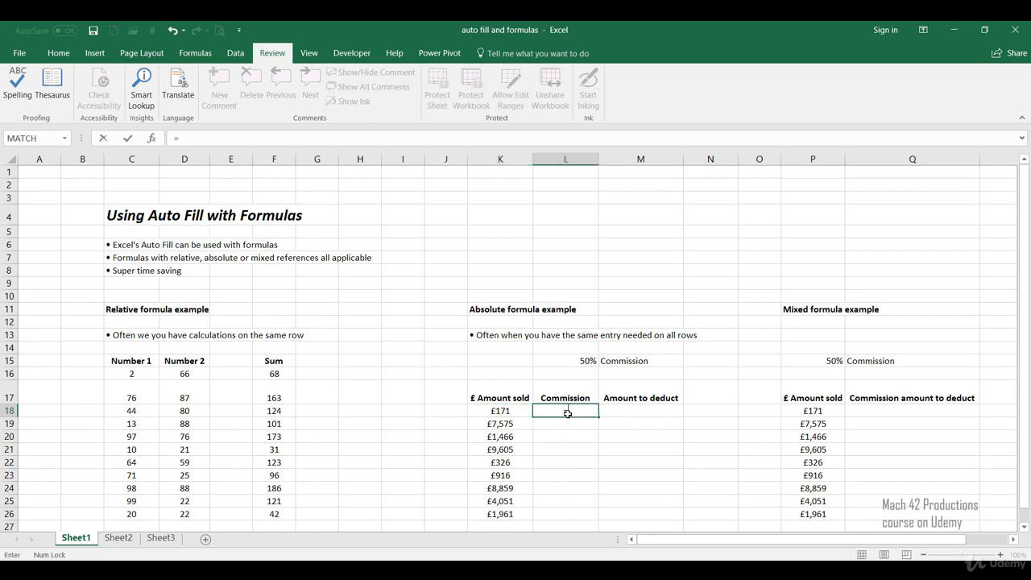
pyautogui.click(569, 361)
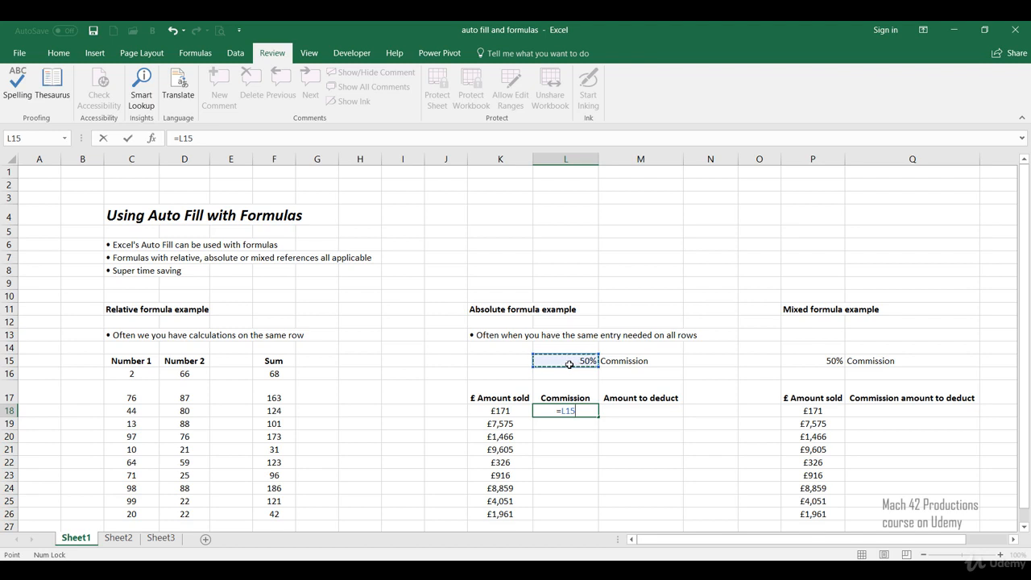
pyautogui.press('F4')
pyautogui.press('Return')
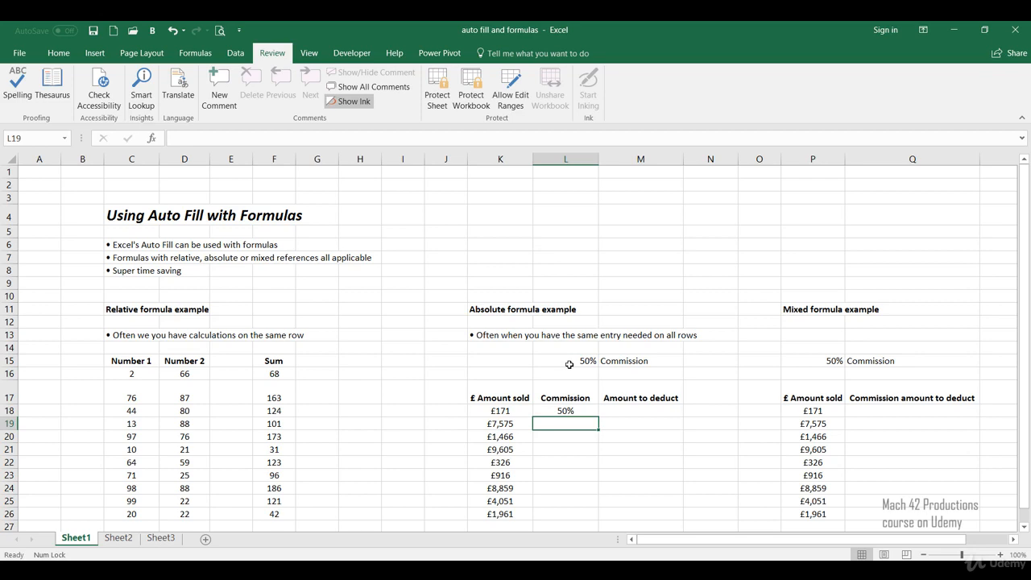
# Auto fill the absolute commission reference from L18 down through L26
pyautogui.click(573, 410)
pyautogui.moveTo(598, 415); pyautogui.dragTo(581, 520)
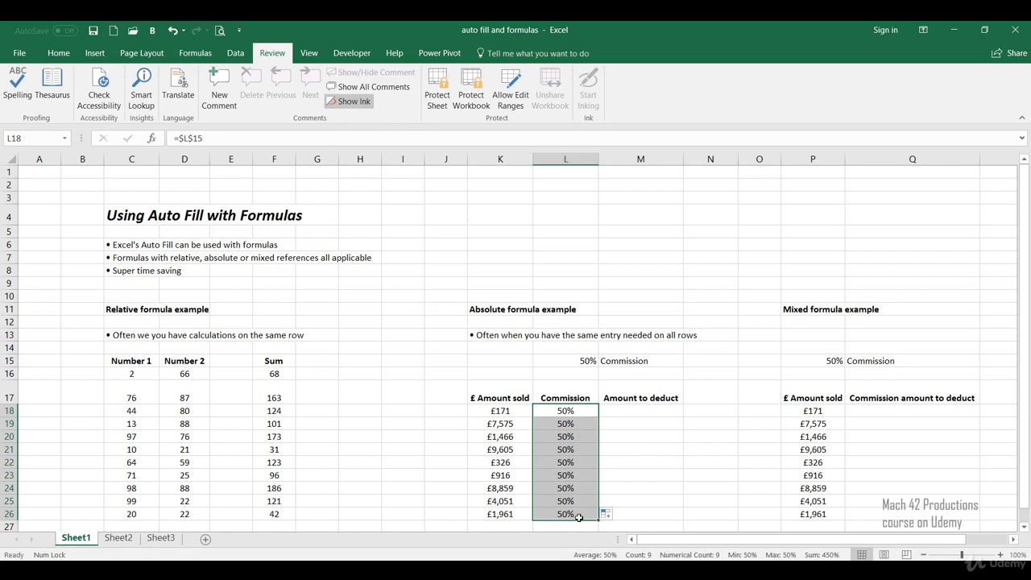
pyautogui.click(625, 462)
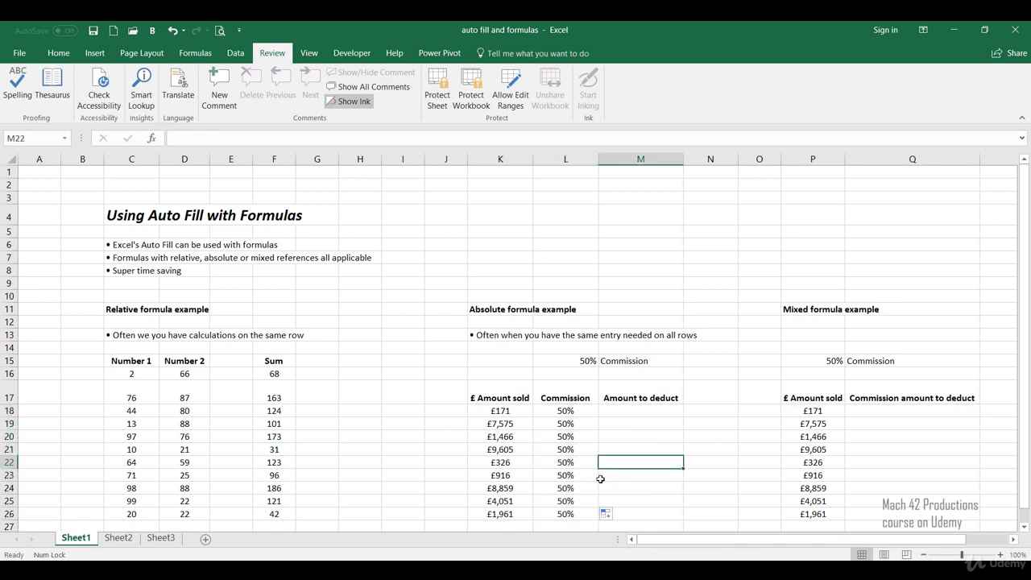
# Examine the formulas in several filled Commission cells between L20 and L26 to check their cell reference
pyautogui.click(567, 451)
pyautogui.click(571, 485)
pyautogui.click(575, 511)
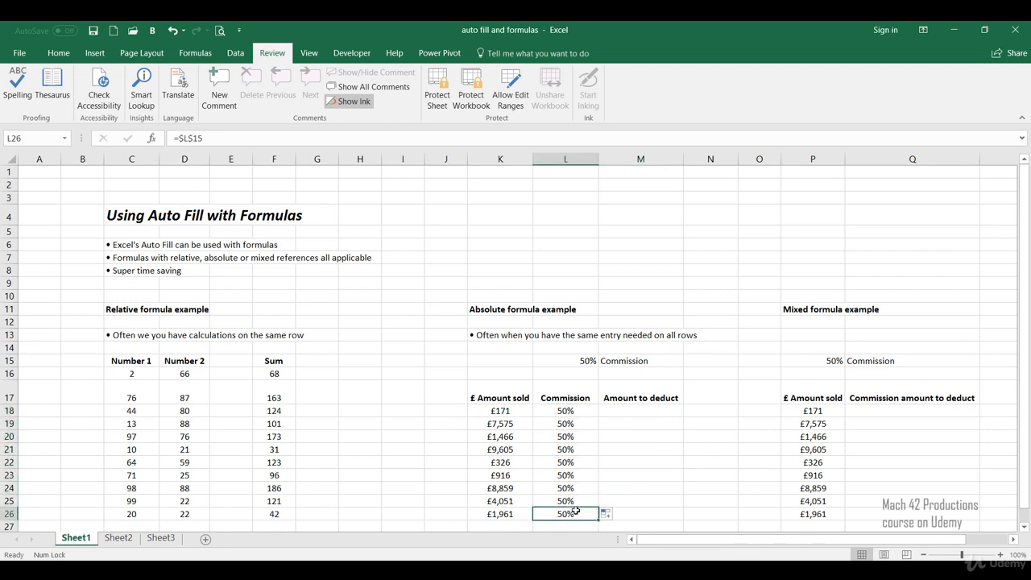
pyautogui.click(555, 457)
pyautogui.click(558, 511)
pyautogui.click(559, 473)
pyautogui.click(561, 435)
pyautogui.click(562, 490)
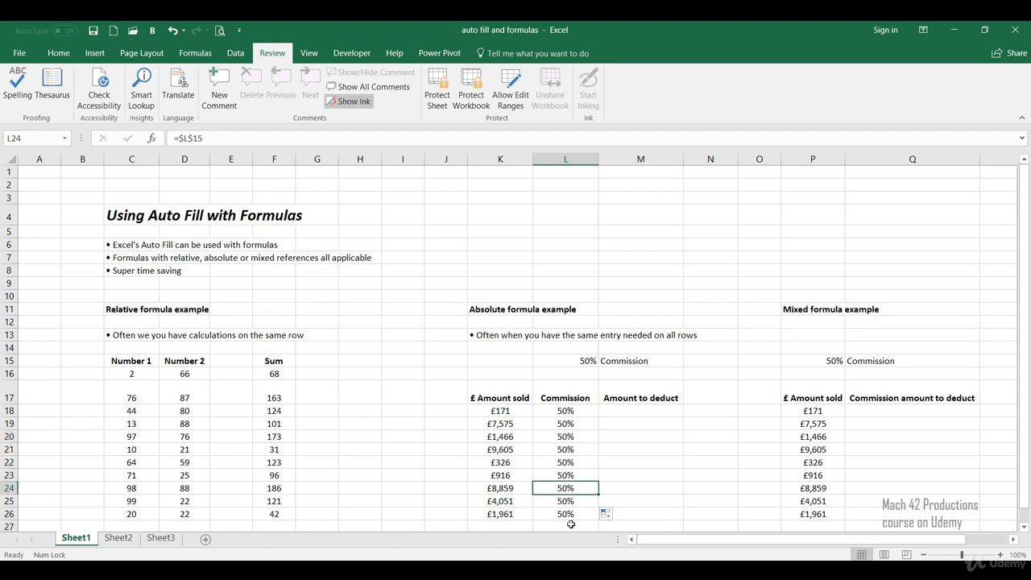
# Enter =L18*K18 in cell M18 to calculate the first amount to deduct
pyautogui.click(621, 412)
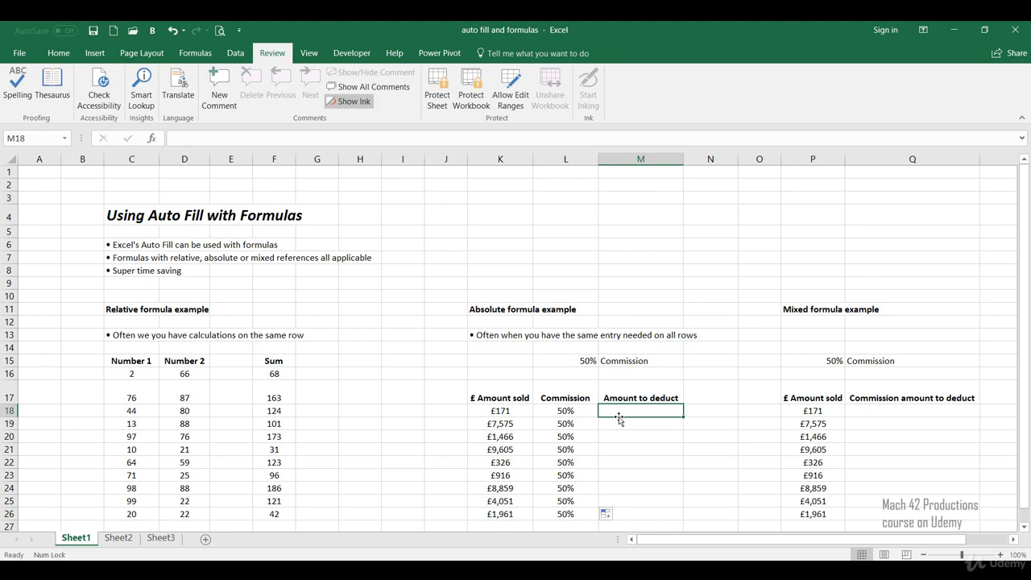
pyautogui.write('=')
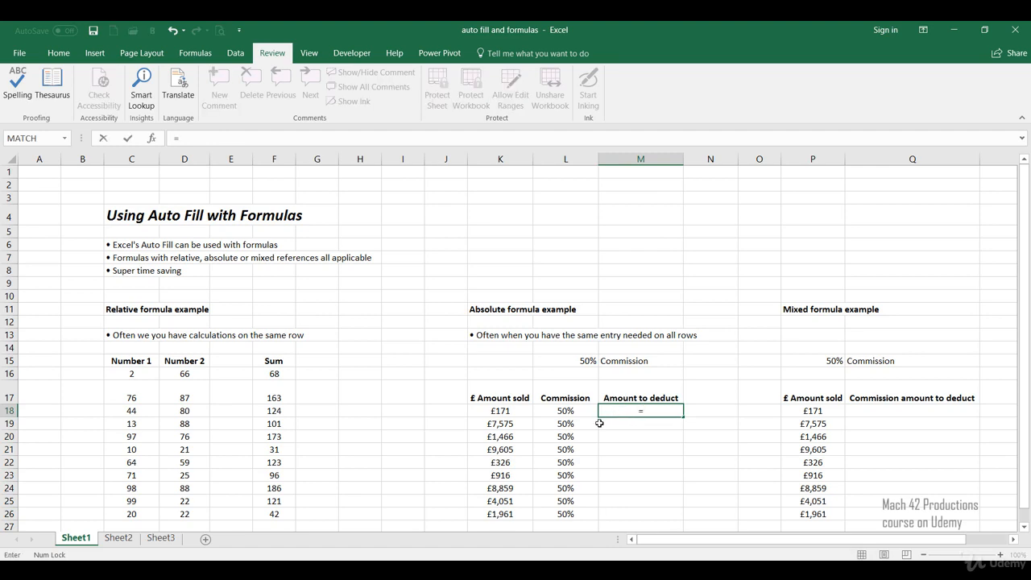
pyautogui.click(585, 411)
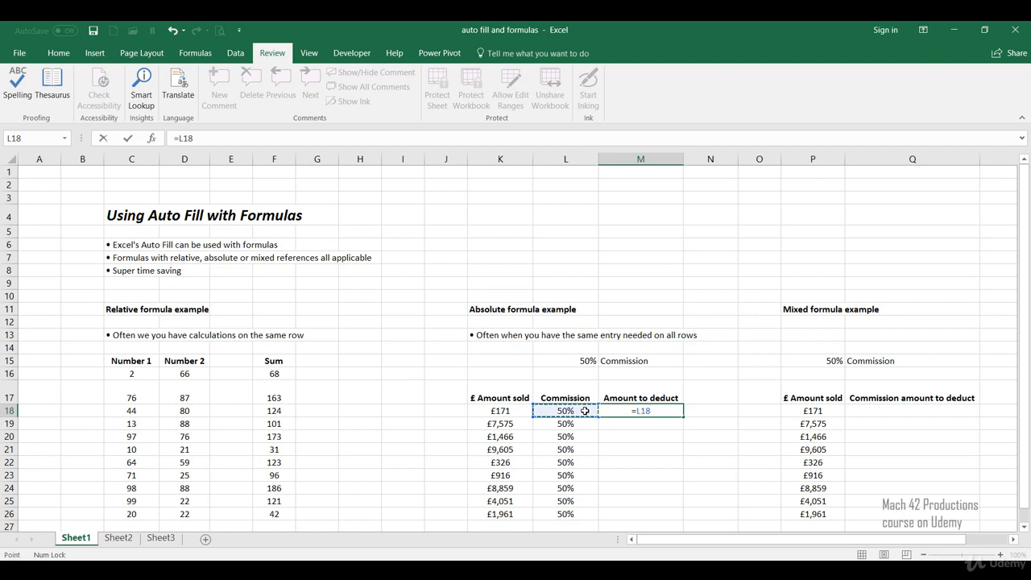
pyautogui.write('*')
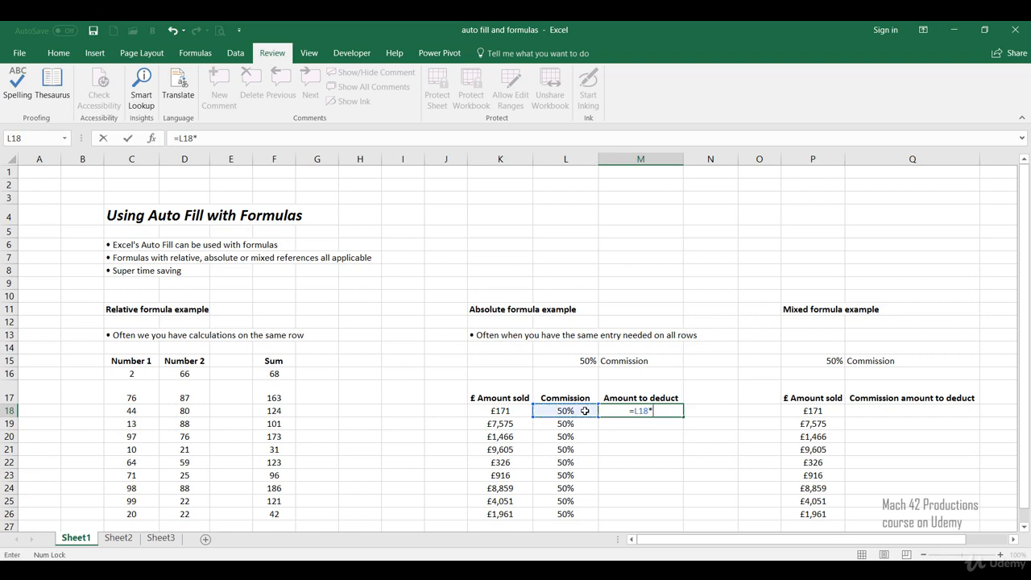
pyautogui.click(524, 412)
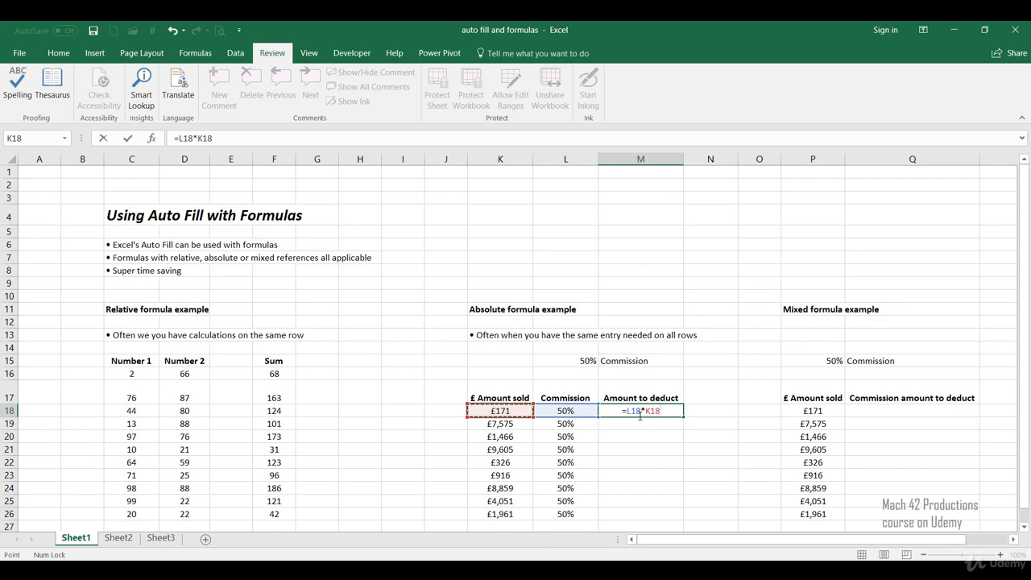
pyautogui.press('Return')
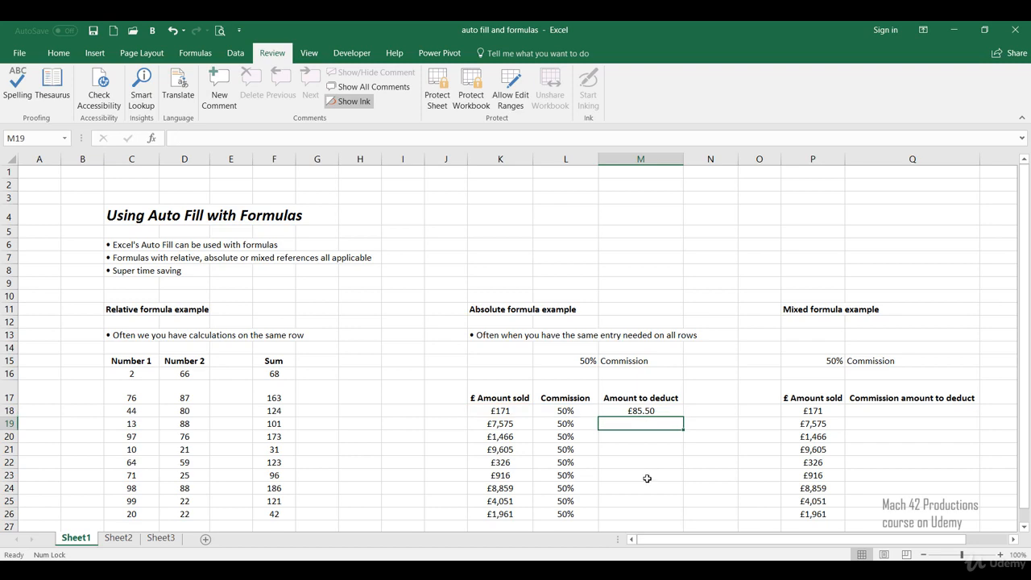
# Auto fill the amount-to-deduct formula from M18 down through M26
pyautogui.click(621, 414)
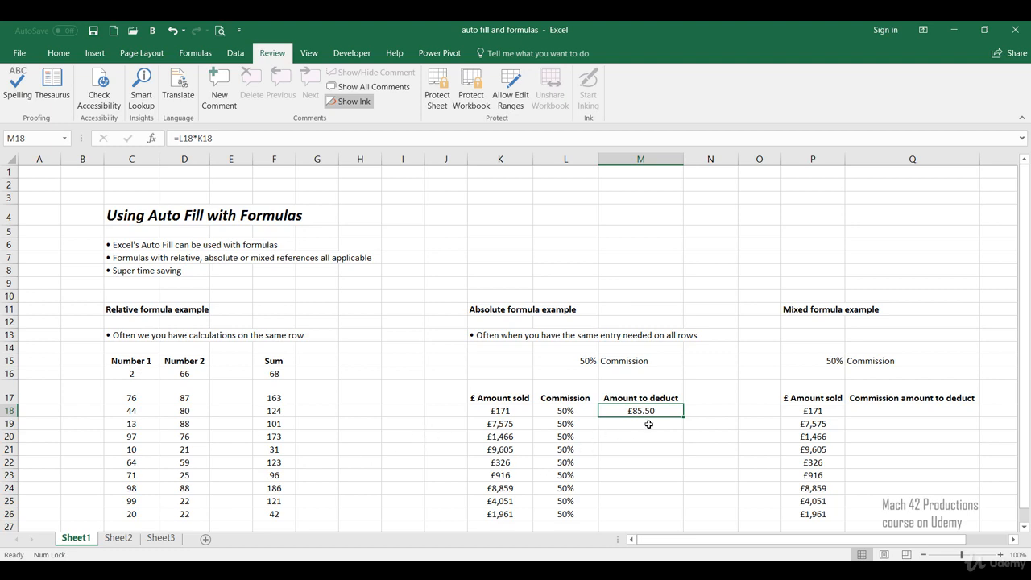
pyautogui.click(515, 410)
pyautogui.click(549, 414)
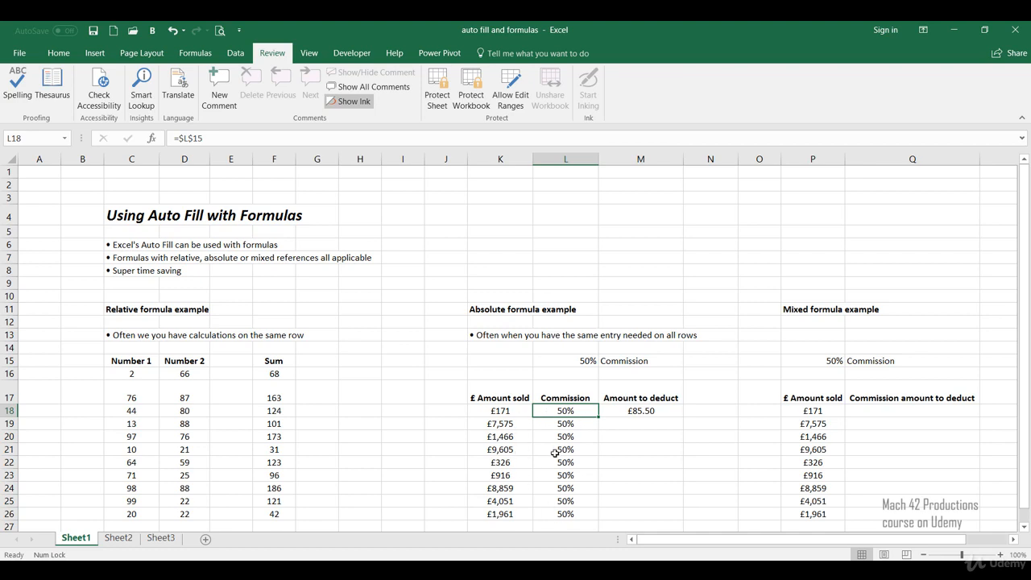
pyautogui.click(666, 412)
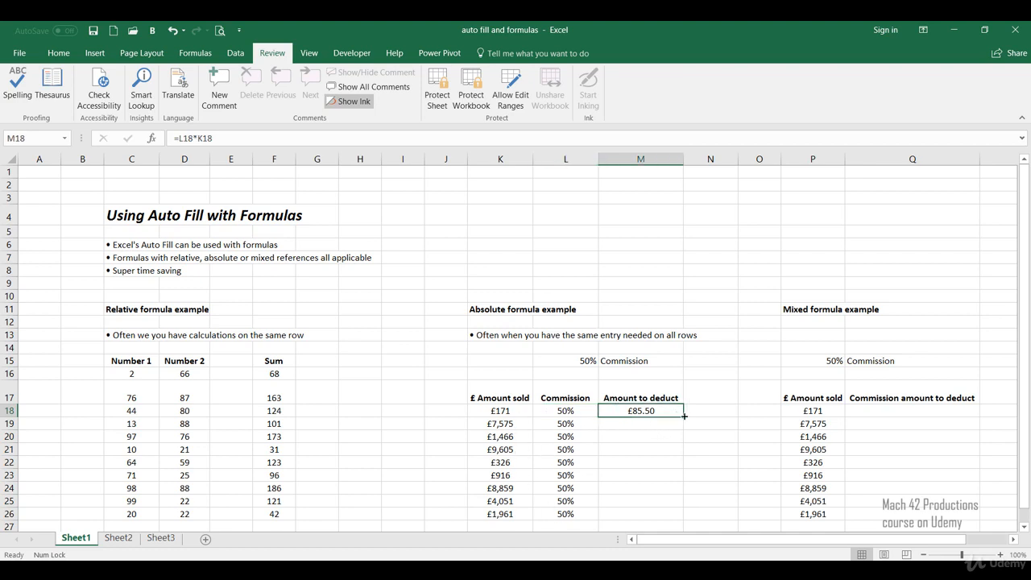
pyautogui.moveTo(684, 415); pyautogui.dragTo(663, 518)
pyautogui.click(713, 462)
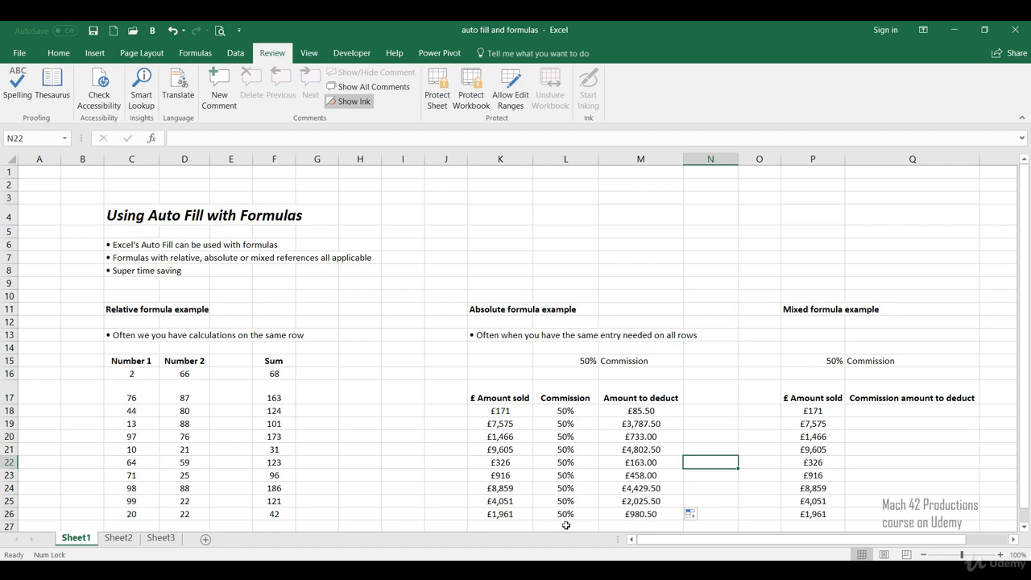
# Change the commission rate in L15 of the absolute formula example to 25%
pyautogui.click(584, 419)
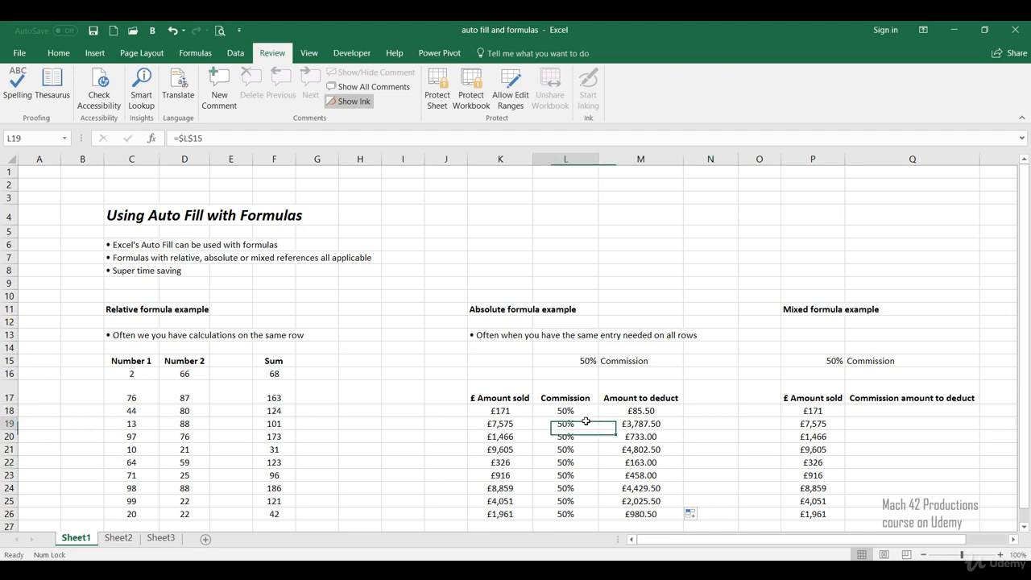
pyautogui.click(578, 464)
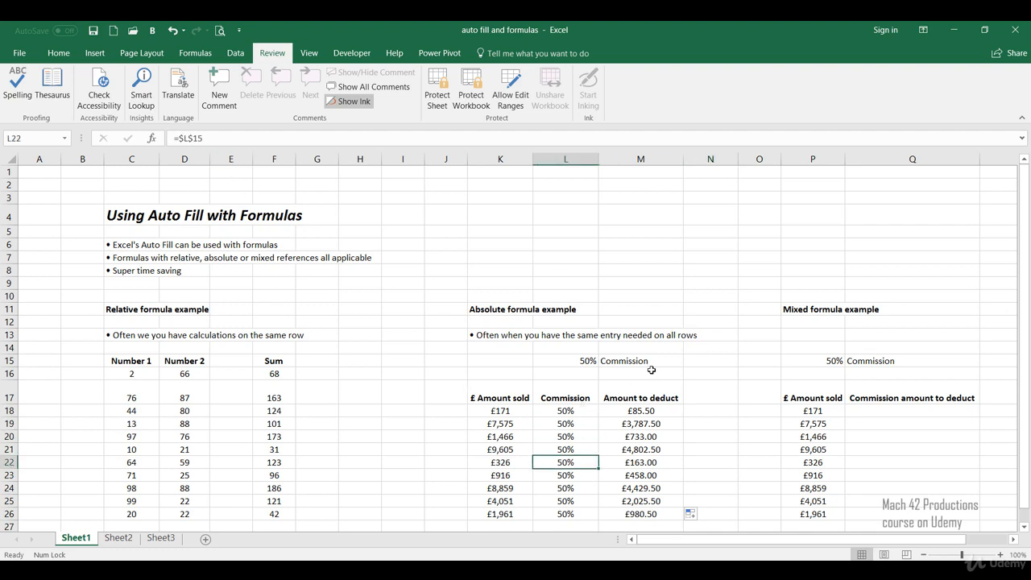
pyautogui.click(583, 359)
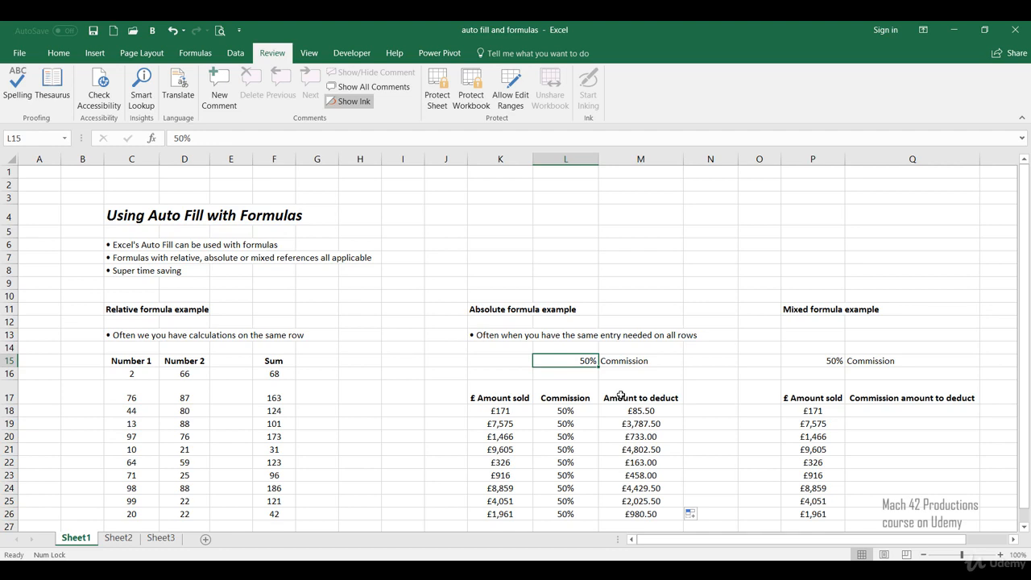
pyautogui.write('25')
pyautogui.press('Return')
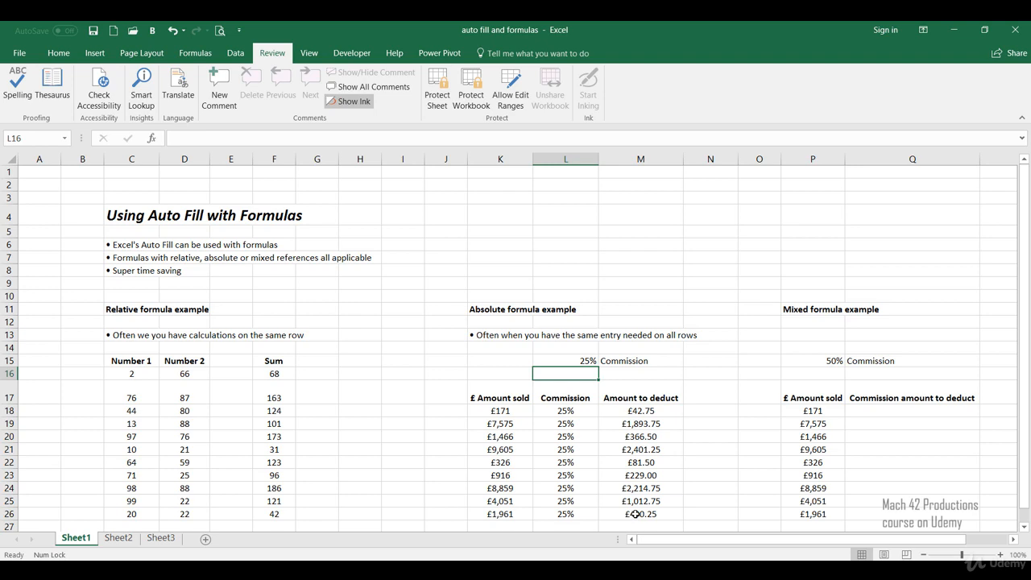
# Clear the Commission and Amount to deduct cells L18:M26 and set the commission rate in L15 to 50%
pyautogui.moveTo(635, 514); pyautogui.dragTo(565, 411)
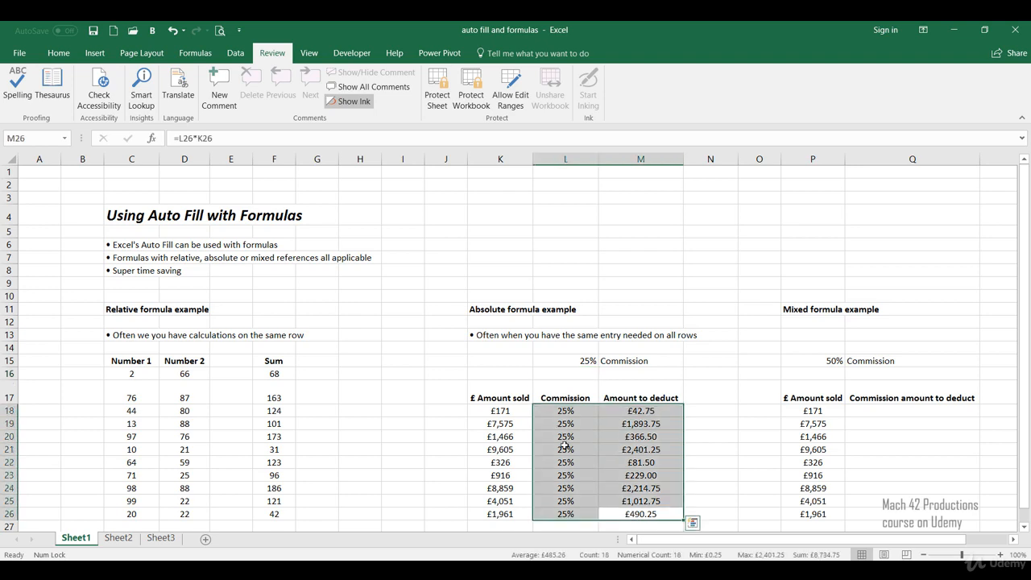
pyautogui.press('Delete')
pyautogui.click(572, 362)
pyautogui.write('50')
pyautogui.press('Return')
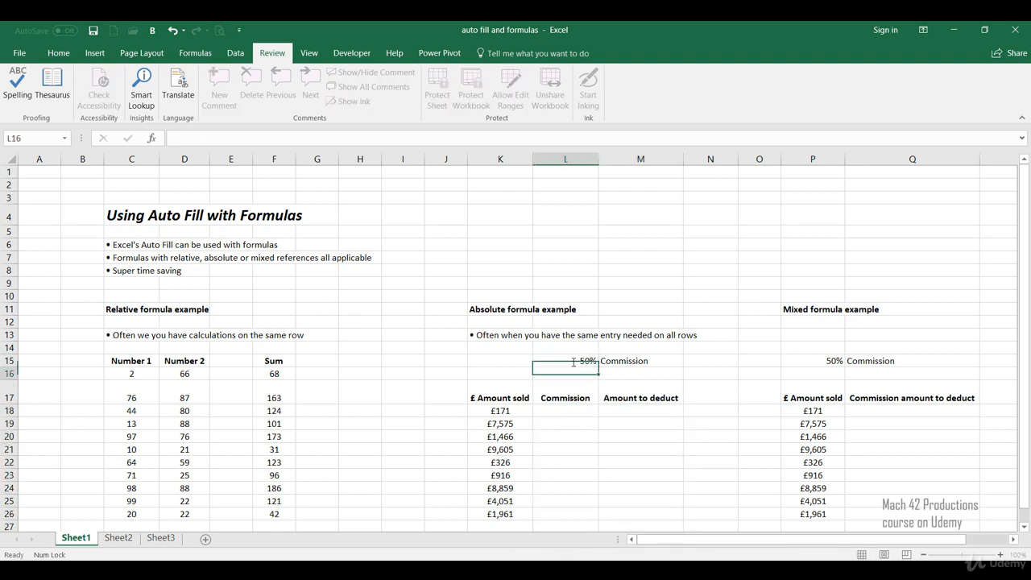
# Enter the absolute reference =$L$15 in the first Commission cell, L18
pyautogui.click(566, 412)
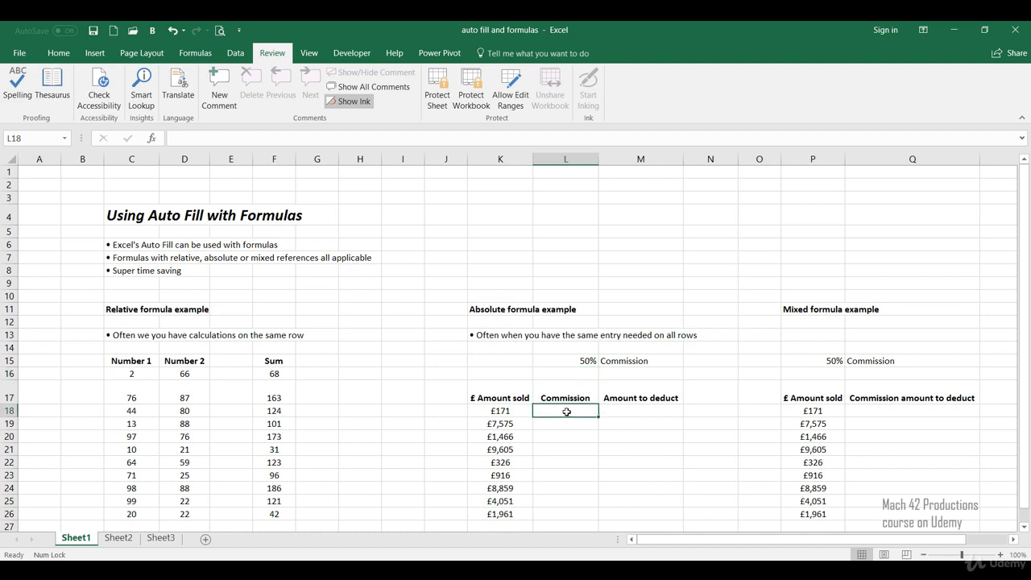
pyautogui.write('=')
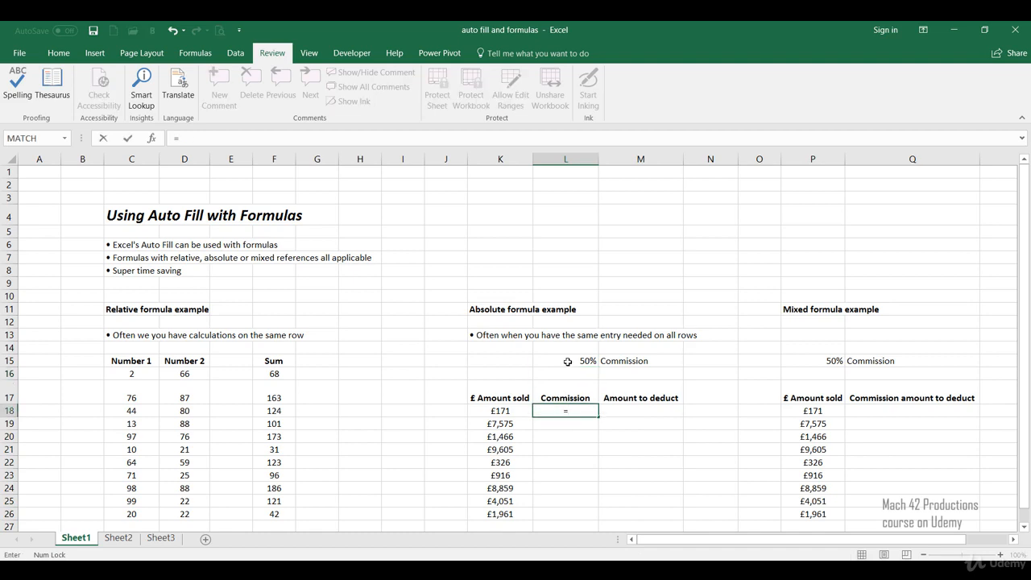
pyautogui.click(568, 361)
pyautogui.press('F4')
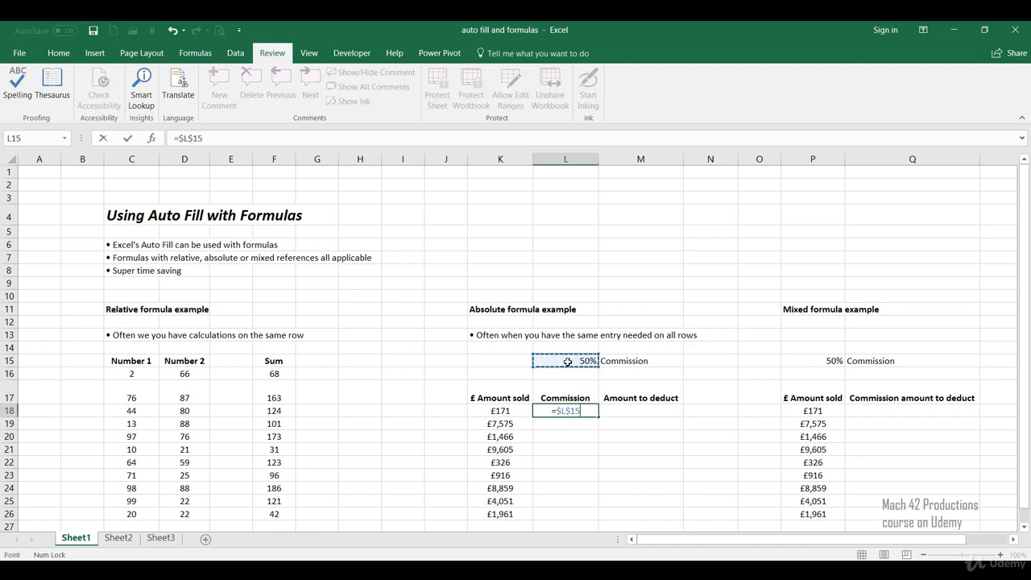
pyautogui.press('Return')
# Enter =L18*K18 in M18 as the first Amount to deduct formula
pyautogui.press('Up')
pyautogui.press('Right')
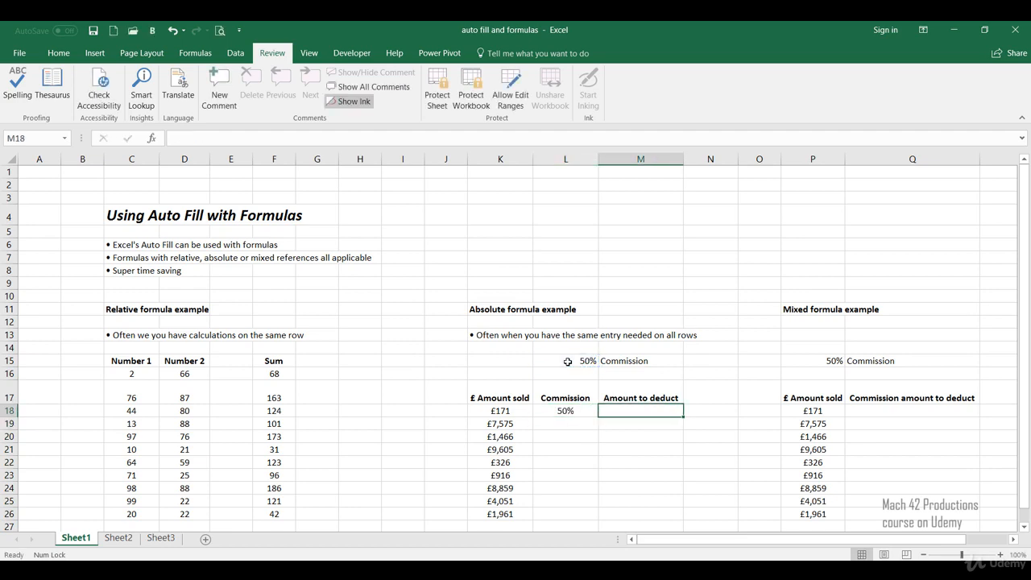
pyautogui.write('=')
pyautogui.click(564, 412)
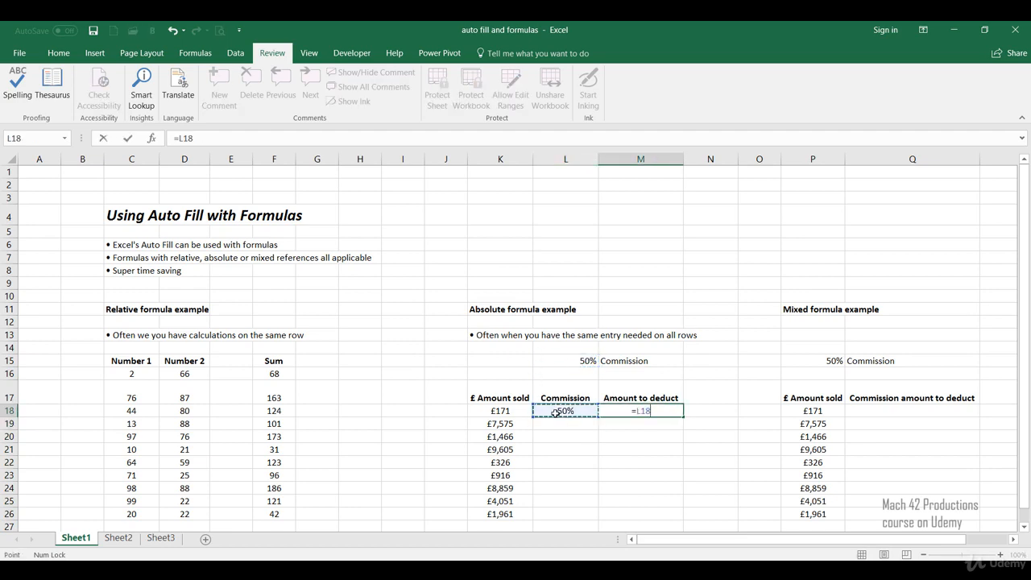
pyautogui.write('*')
pyautogui.click(518, 412)
pyautogui.press('Return')
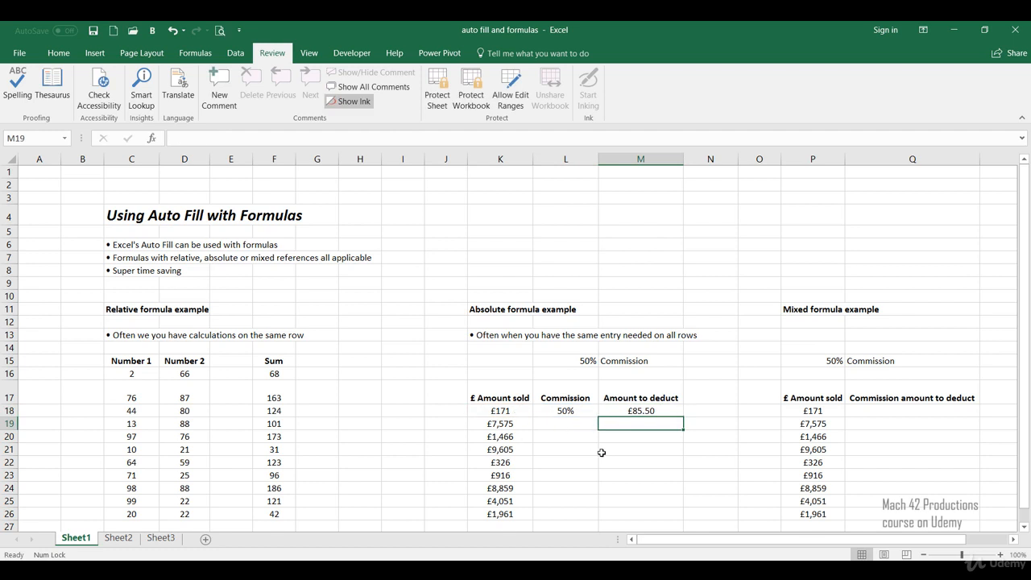
# Auto fill the formulas in L18:M18 together down through row 26
pyautogui.click(588, 415)
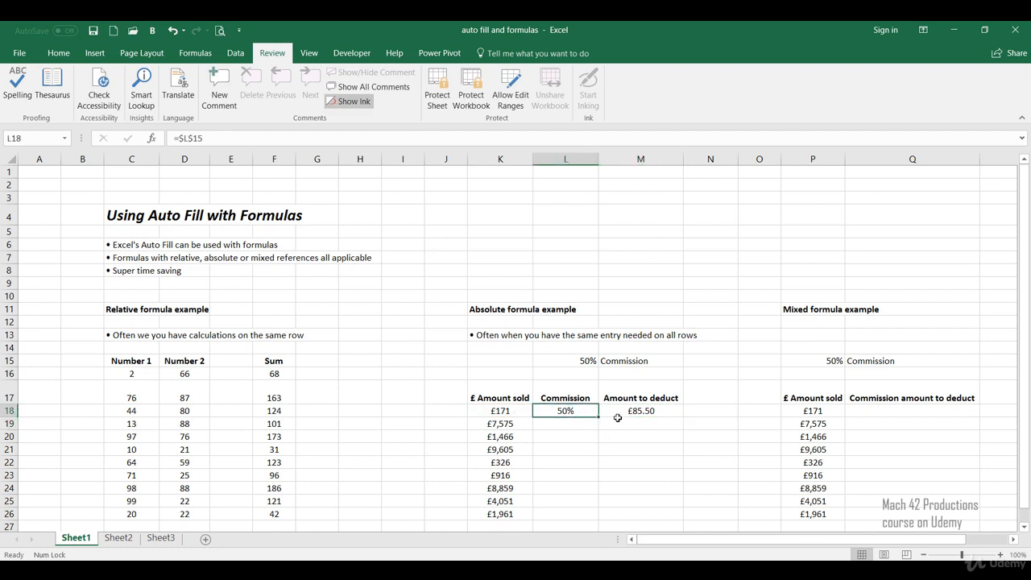
pyautogui.click(617, 416)
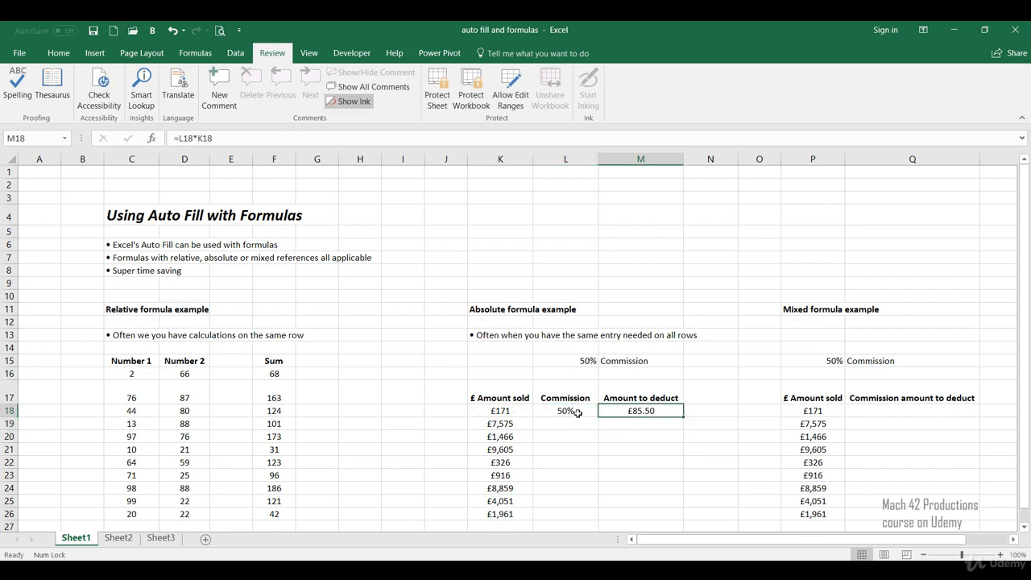
pyautogui.moveTo(578, 412); pyautogui.dragTo(615, 411)
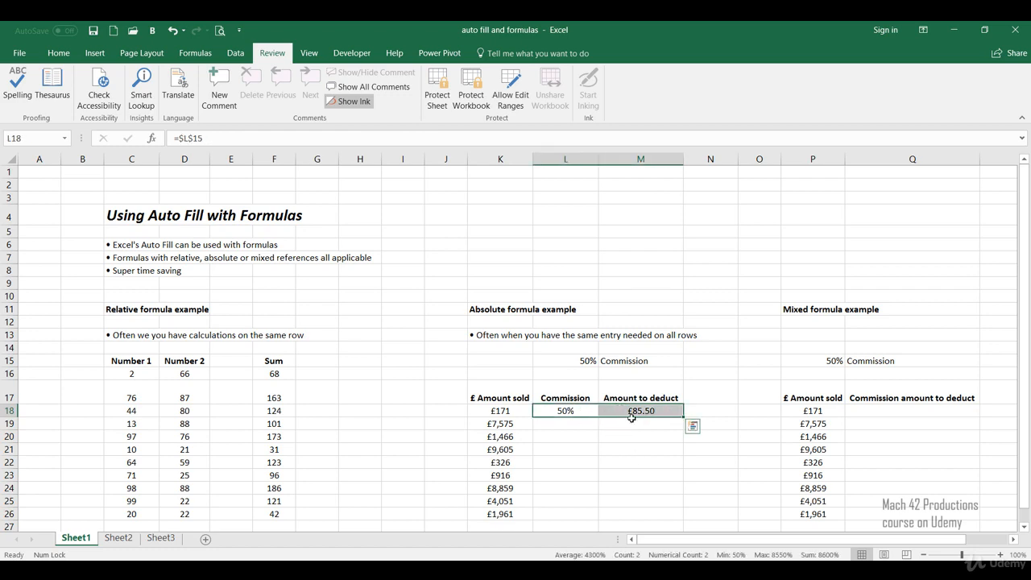
pyautogui.moveTo(680, 417); pyautogui.dragTo(656, 519)
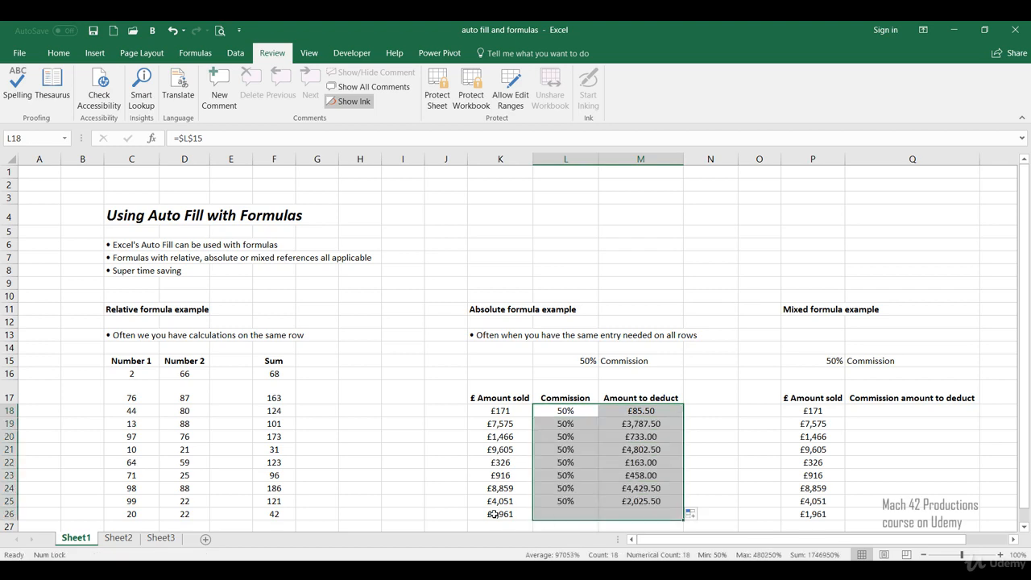
pyautogui.click(696, 438)
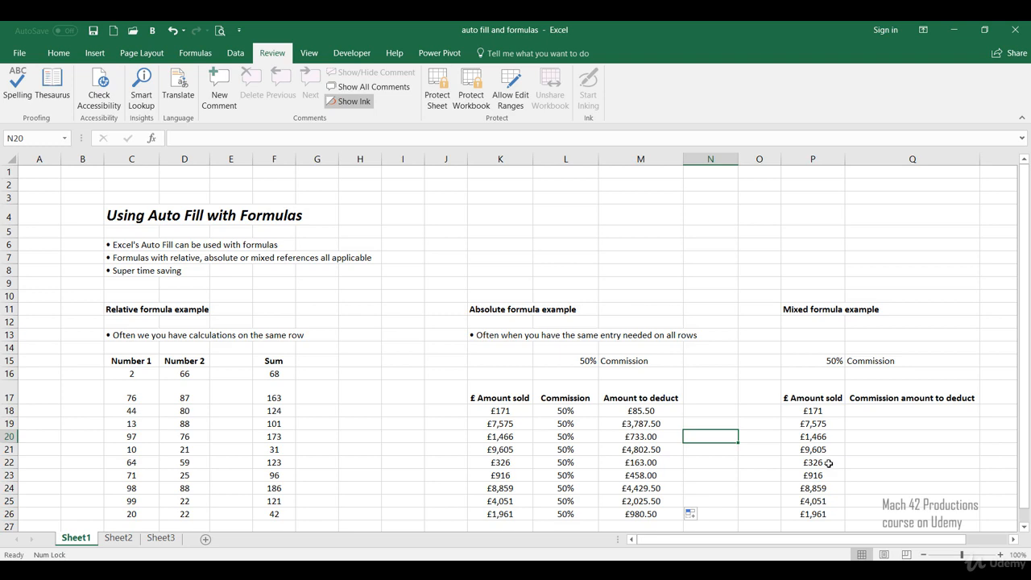
# Enter the mixed formula =$P$15*P18 in Q18 under Commission amount to deduct
pyautogui.click(867, 413)
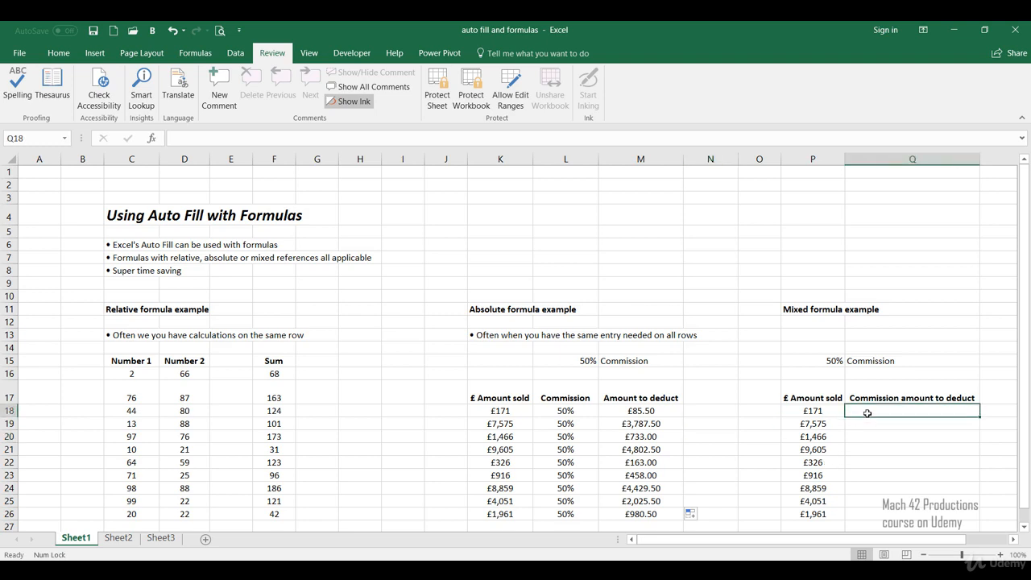
pyautogui.write('=')
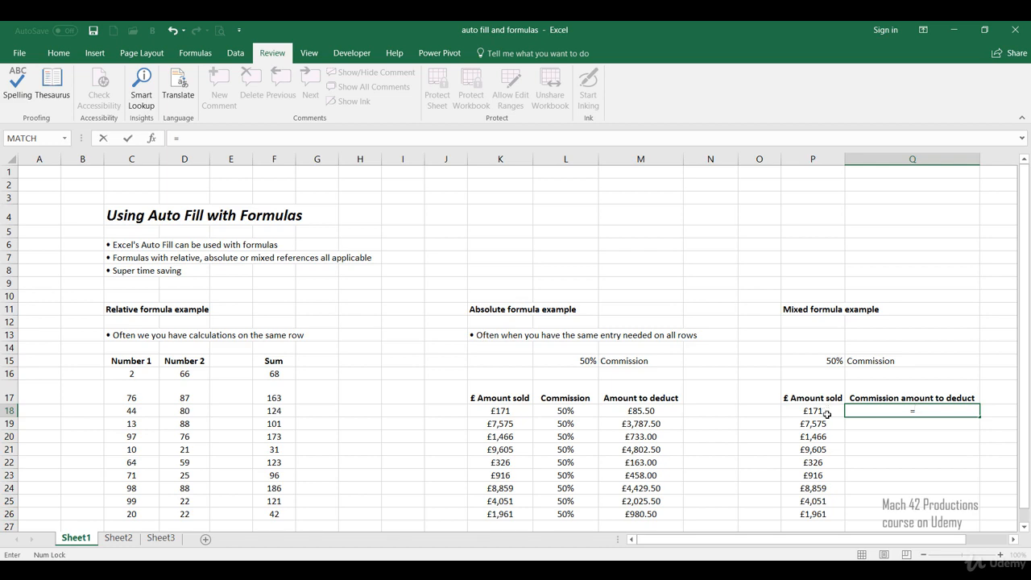
pyautogui.click(834, 361)
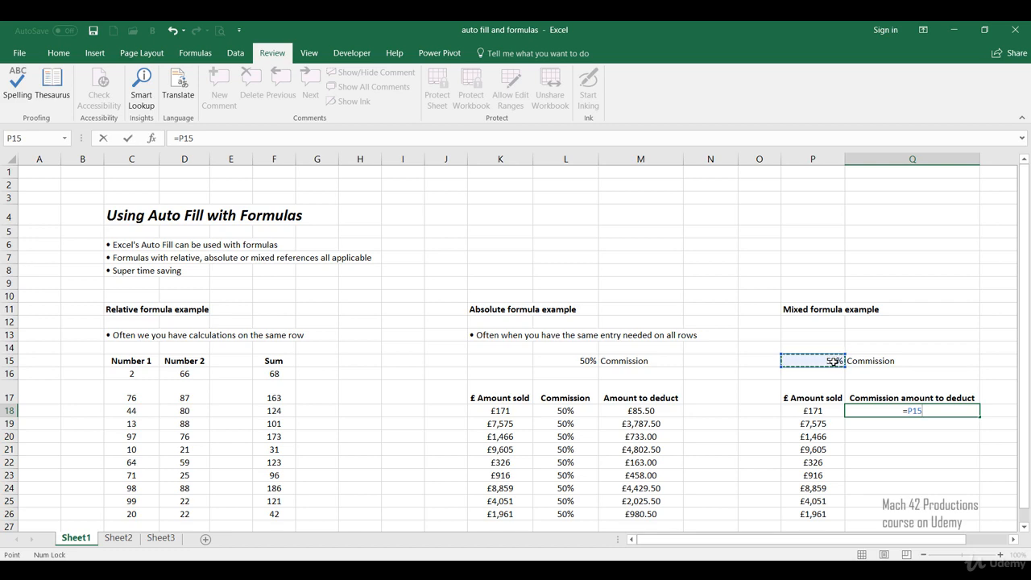
pyautogui.press('F4')
pyautogui.write('*')
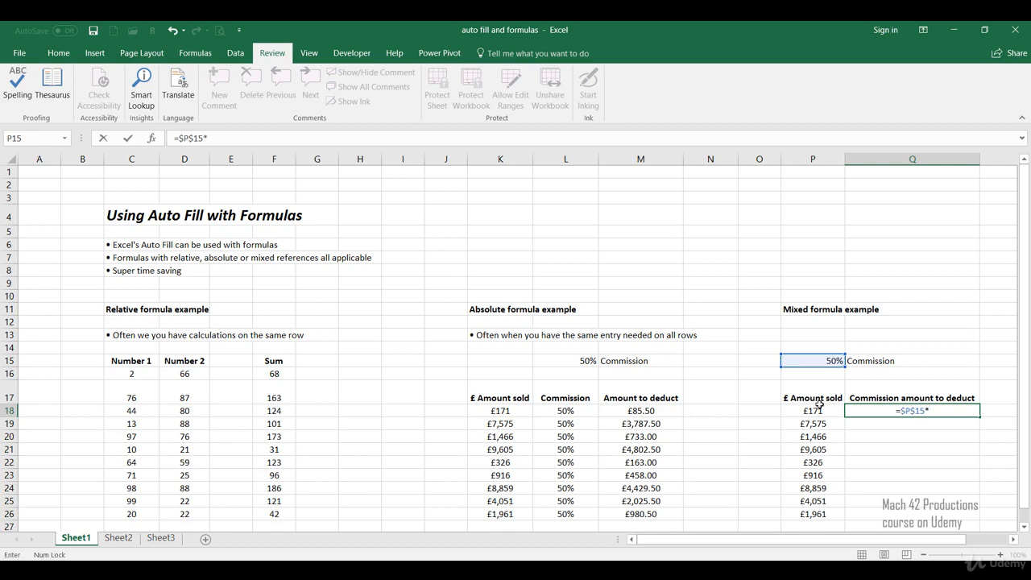
pyautogui.click(816, 410)
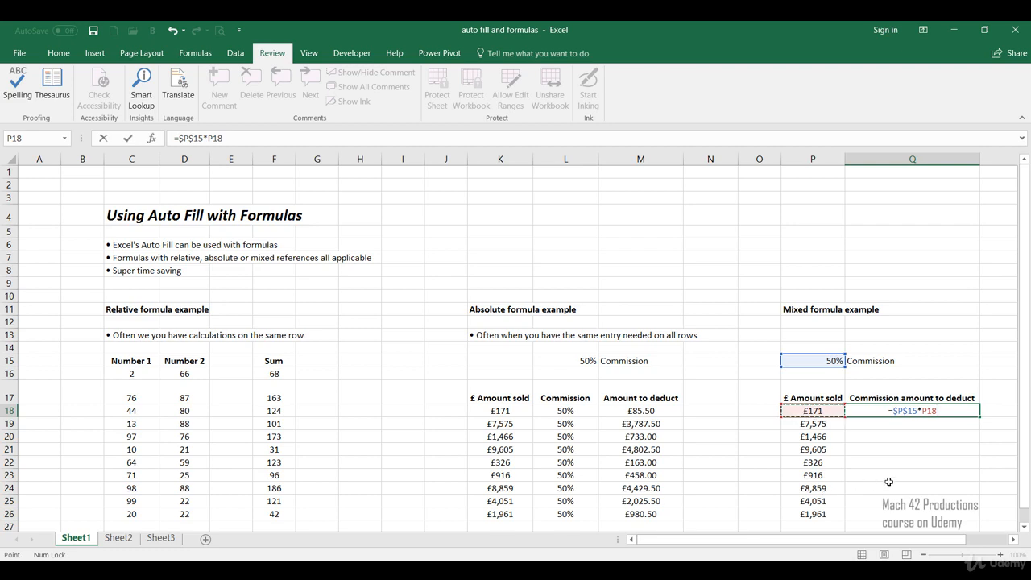
pyautogui.press('Return')
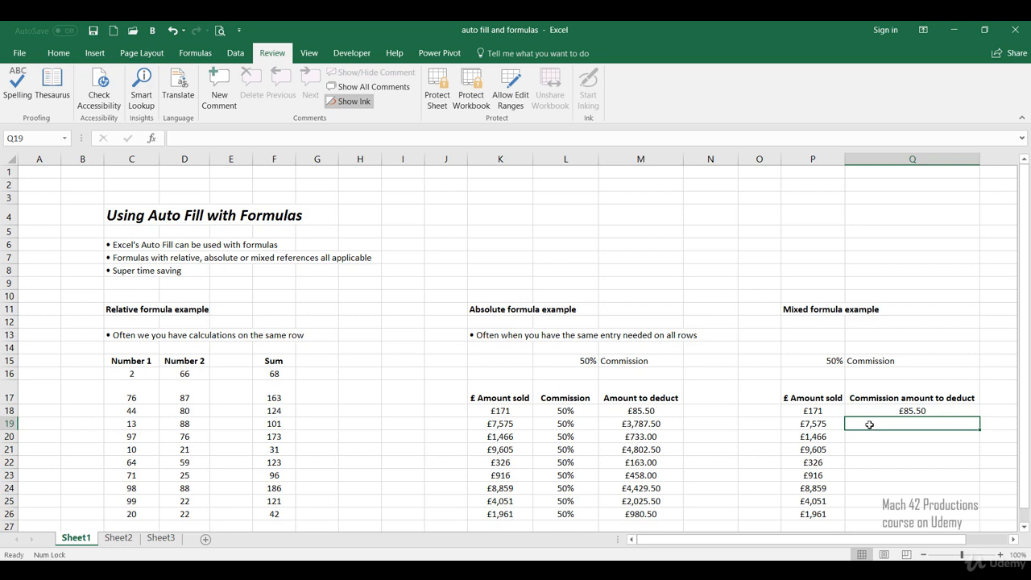
# Auto fill the mixed commission formula from Q18 down through Q26
pyautogui.click(967, 412)
pyautogui.moveTo(980, 417); pyautogui.dragTo(967, 519)
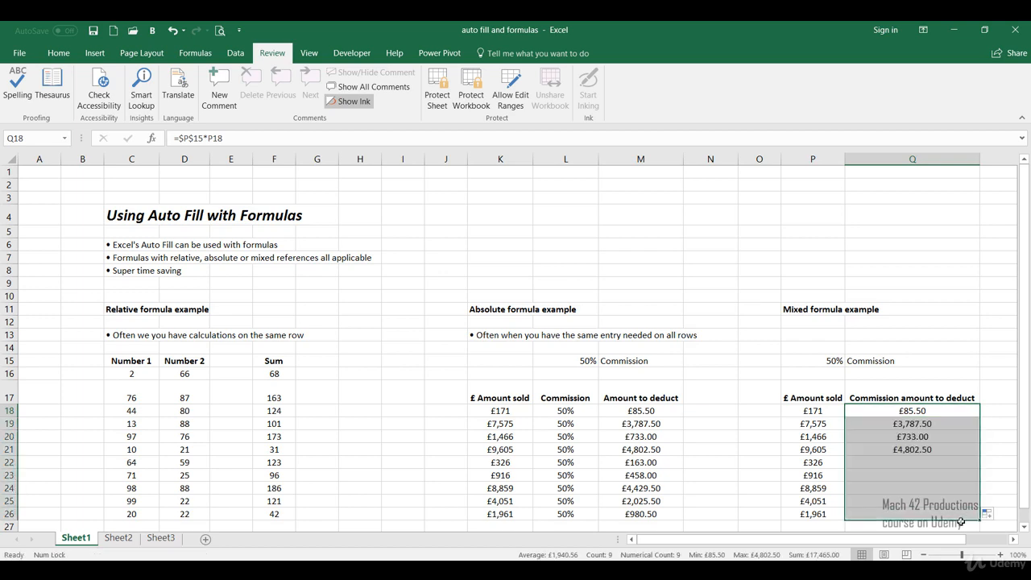
pyautogui.click(749, 484)
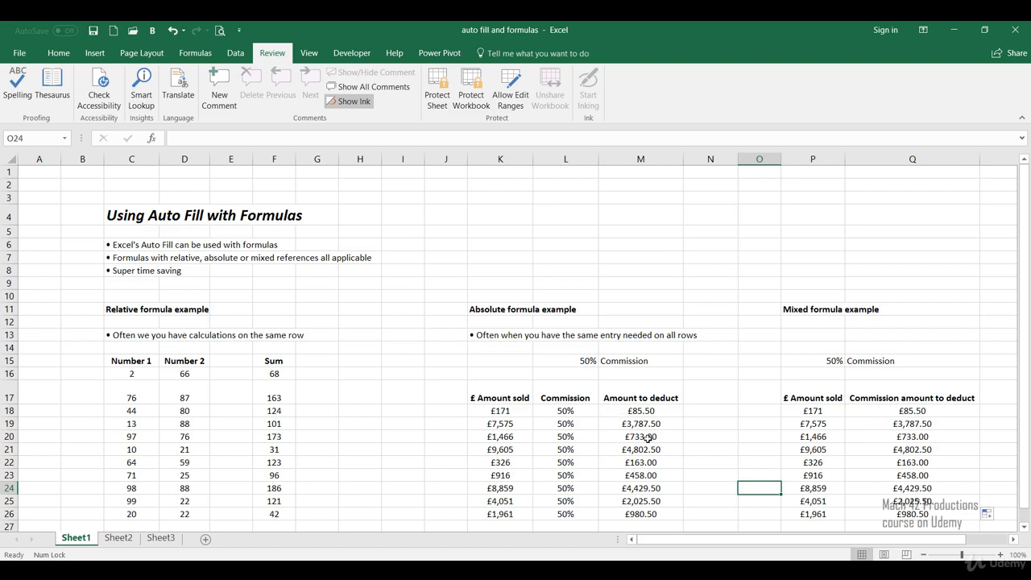
pyautogui.click(869, 400)
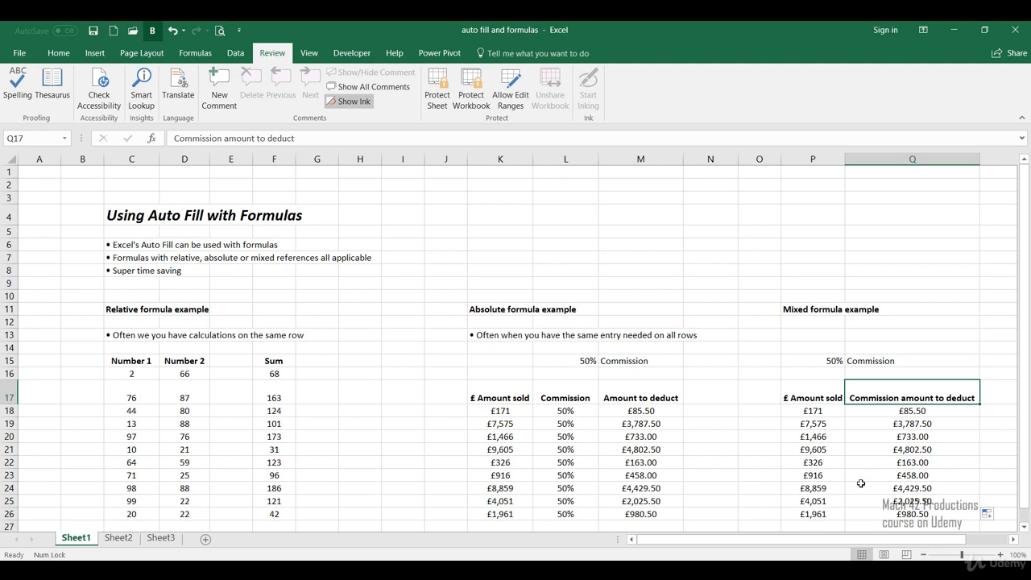
pyautogui.click(586, 396)
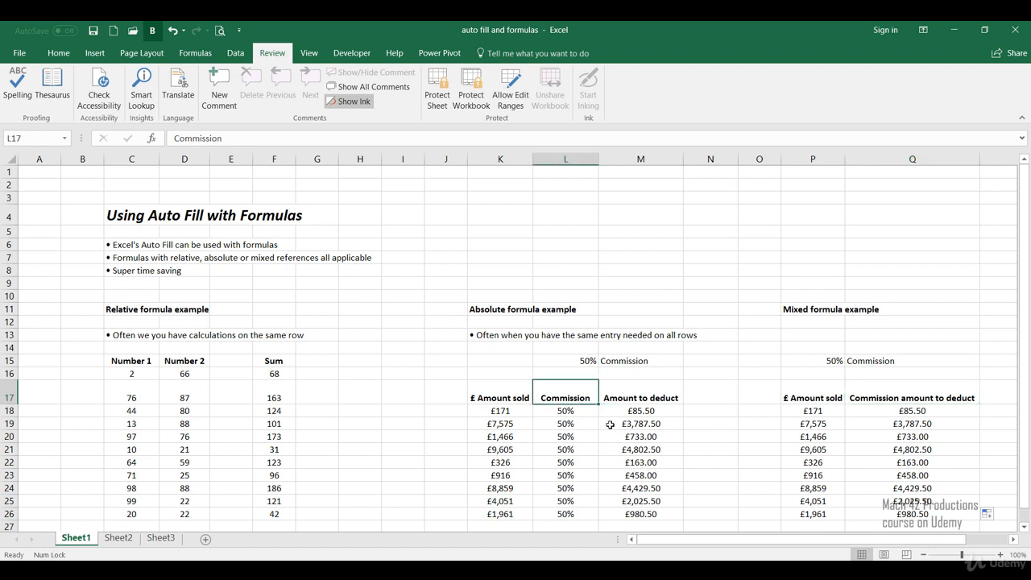
pyautogui.click(620, 397)
pyautogui.click(634, 410)
pyautogui.click(636, 397)
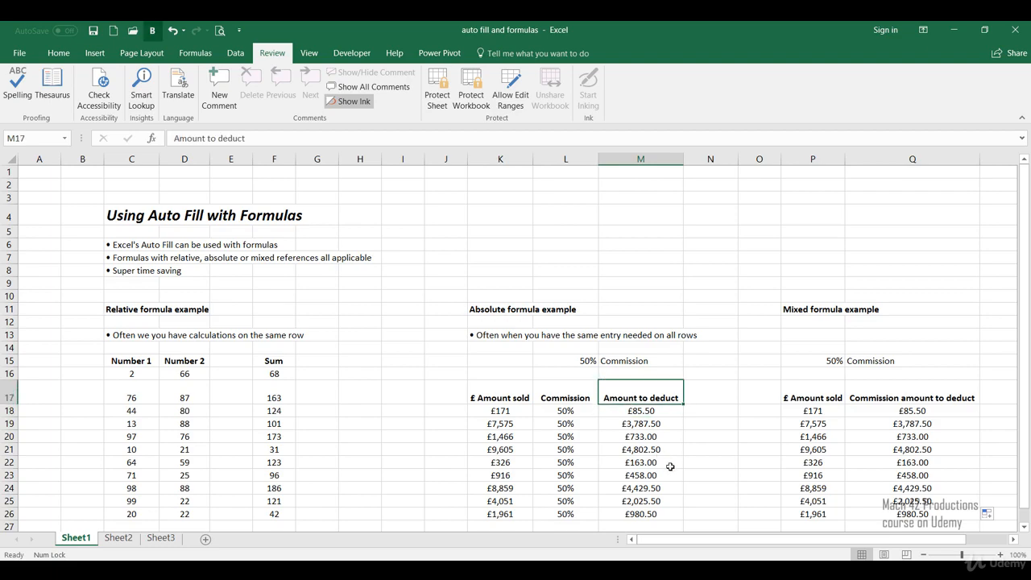
pyautogui.click(738, 449)
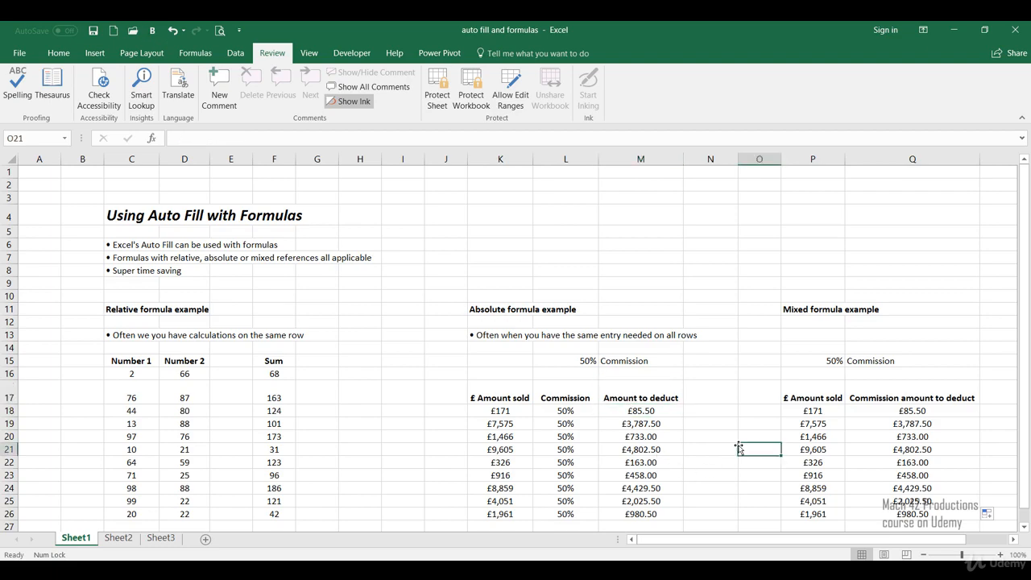